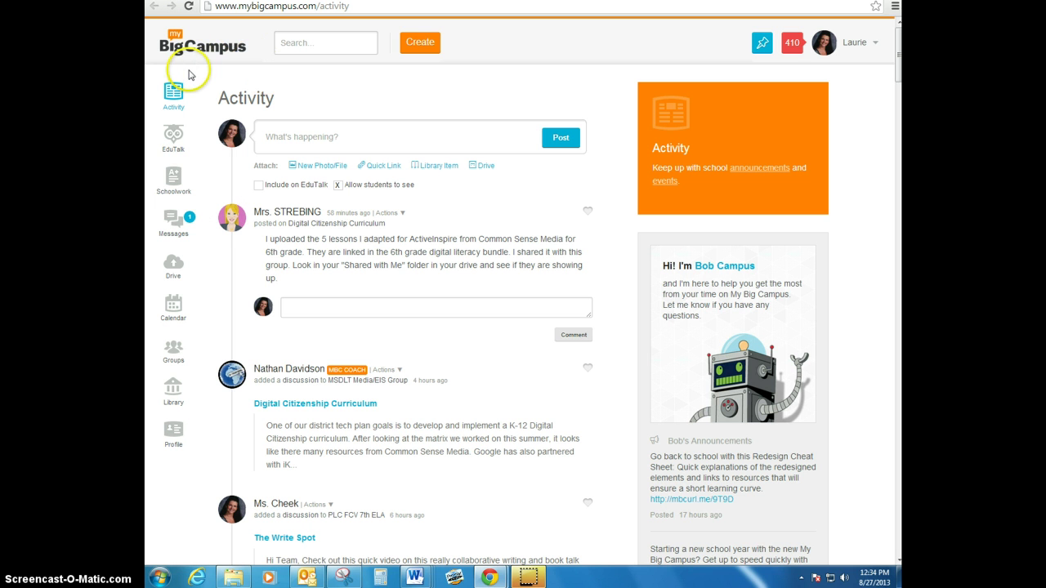
- Open the calendar, view the student cadre's "Staff PD: Public Group" event on August 22, and open its attachment
left_click(173, 311)
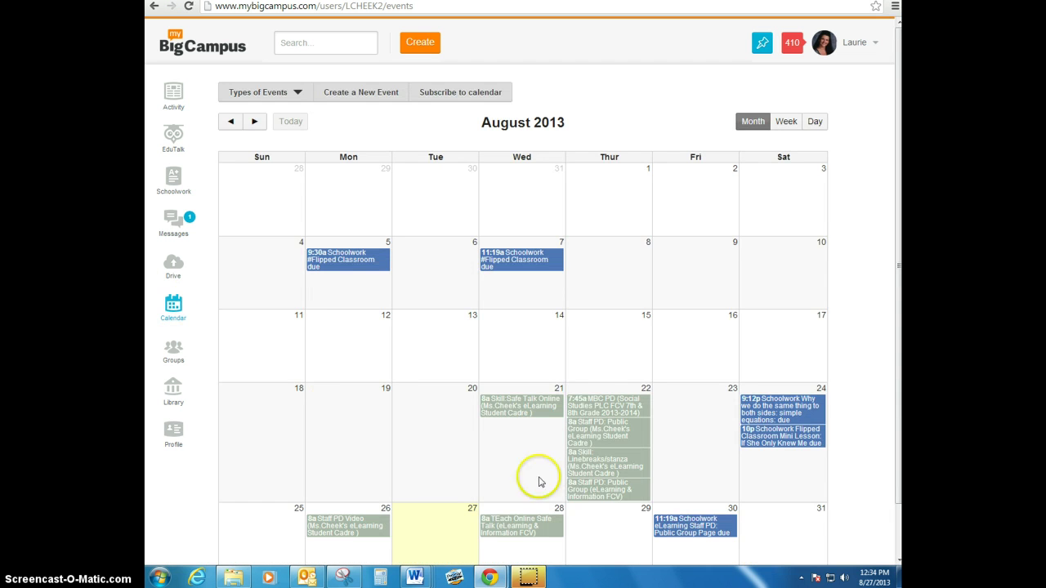
left_click(579, 428)
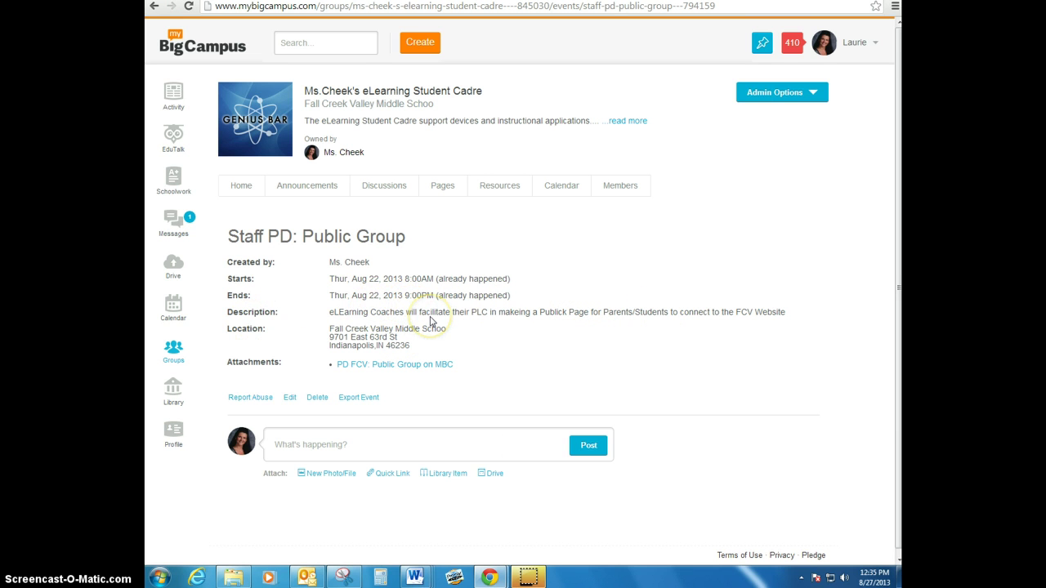
left_click(369, 366)
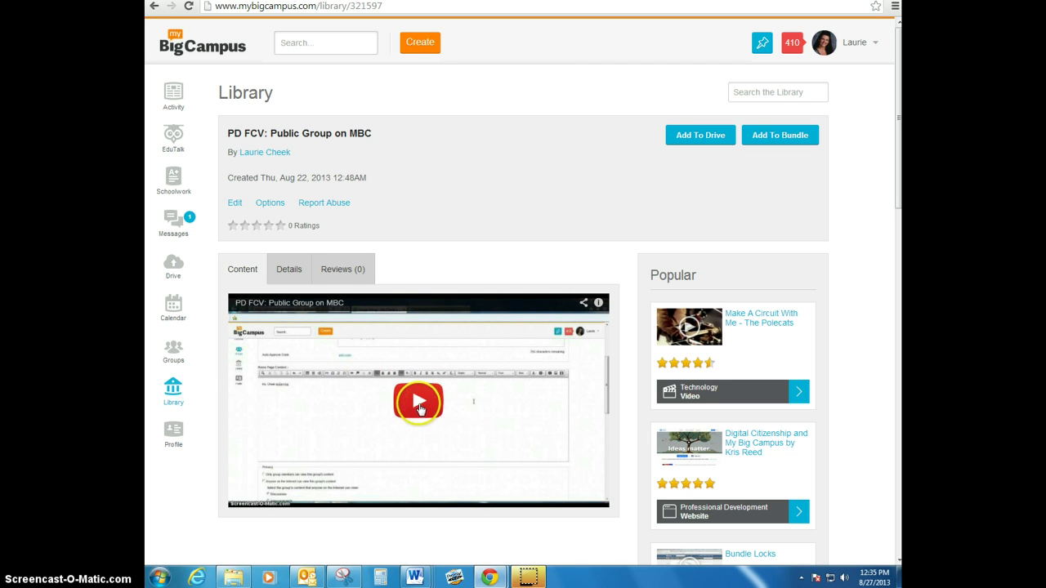
- View the details of the August 22 "MBC PD" event from the calendar, and return to the month view
left_click(172, 306)
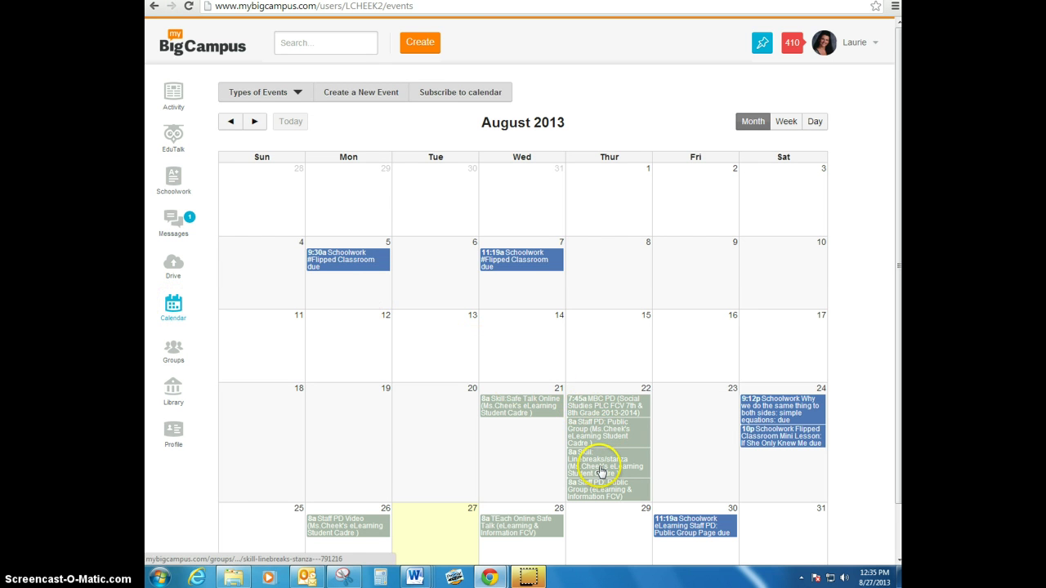
left_click(582, 406)
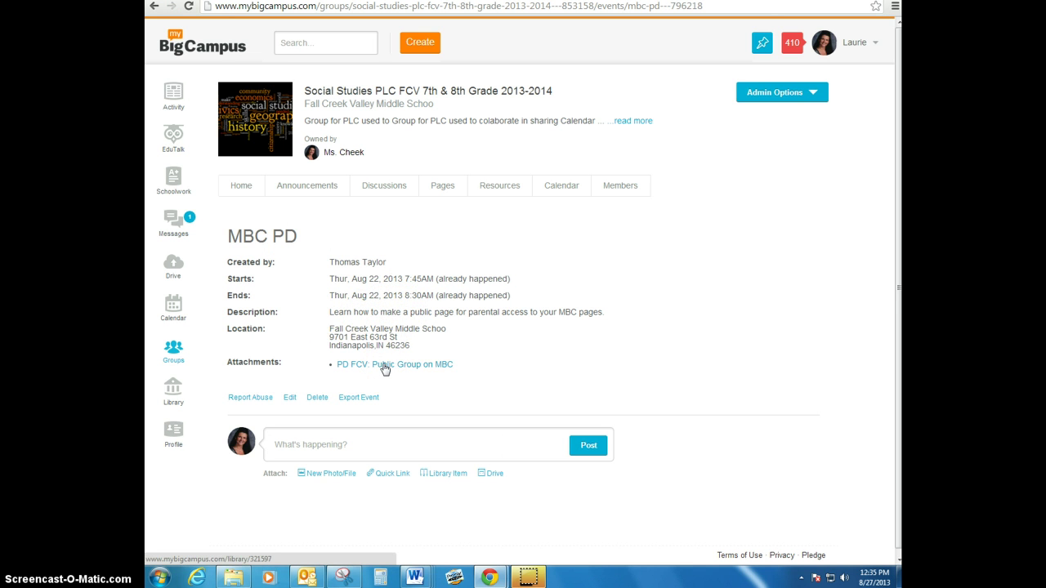
left_click(175, 311)
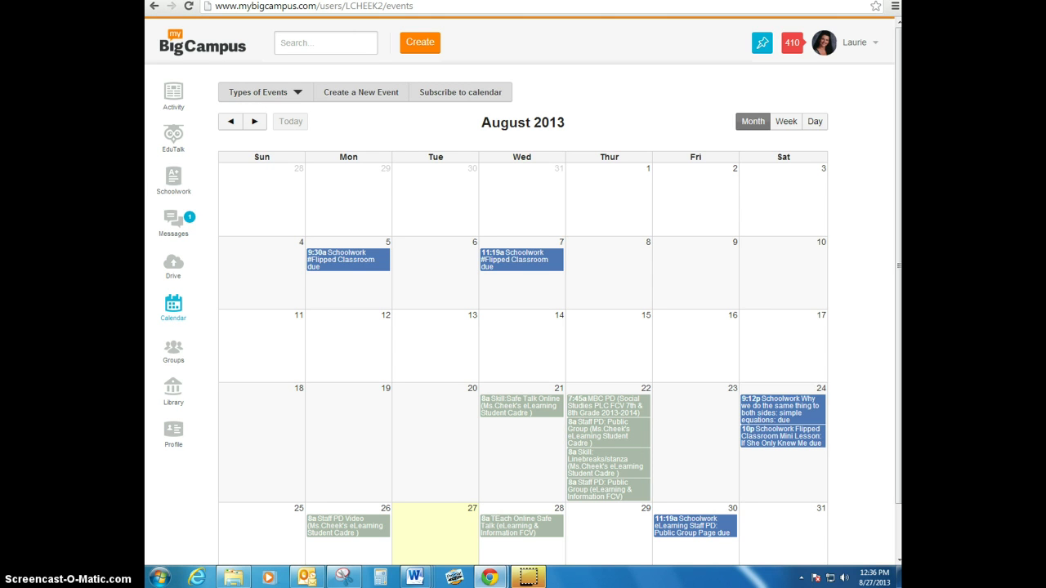
- Search the site for the teacher's Public Calendar group and open that group's page
left_click(298, 47)
type("Ms. Cheek")
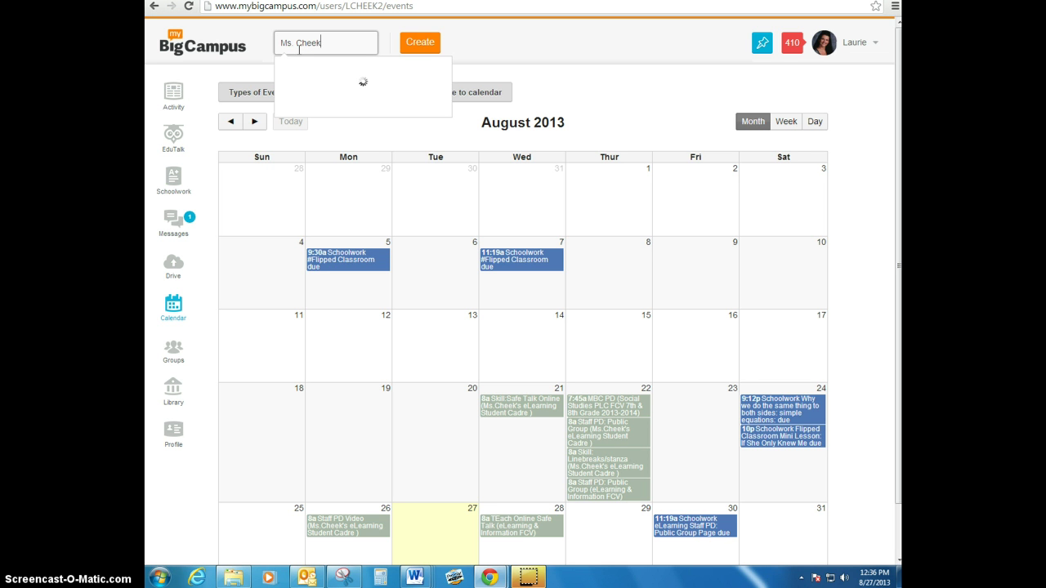
type("'s Publ")
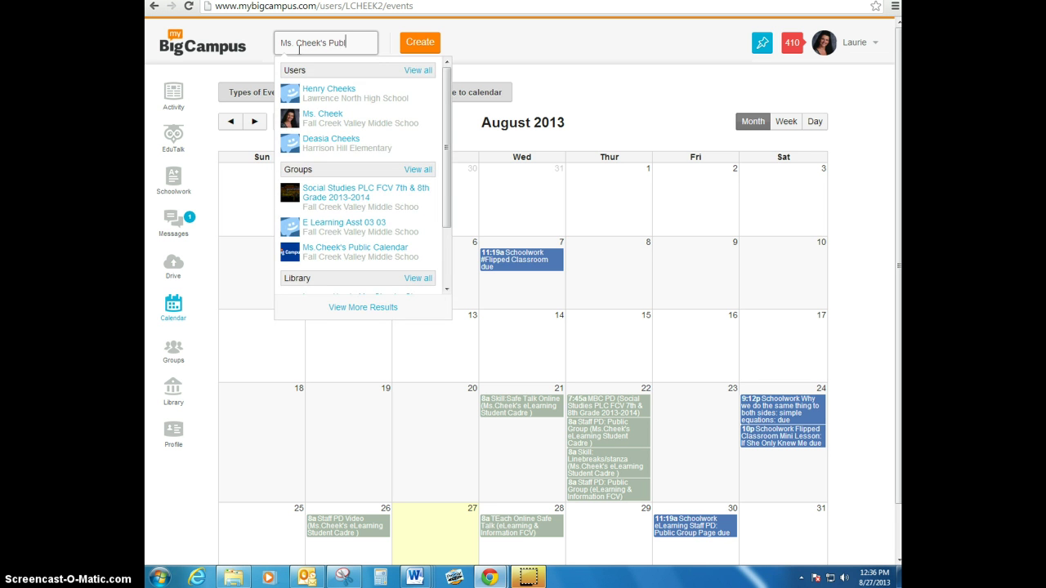
type("ic Ca")
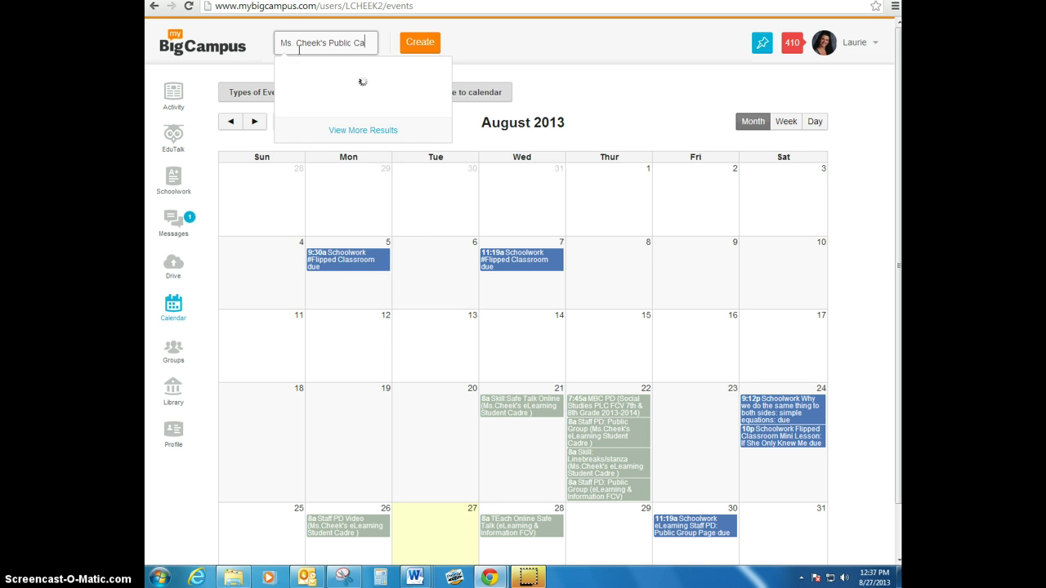
type("lendar")
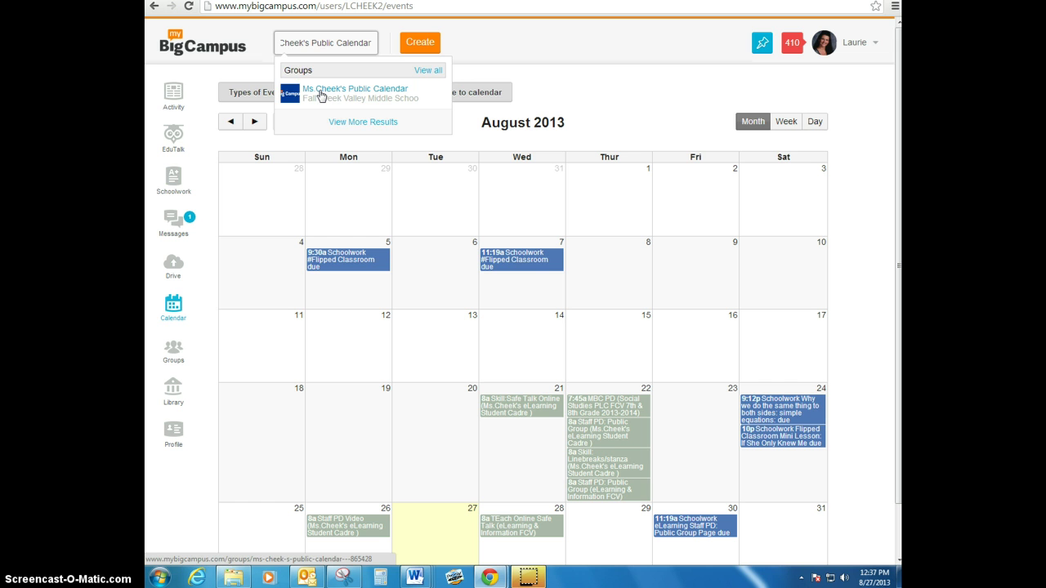
left_click(321, 95)
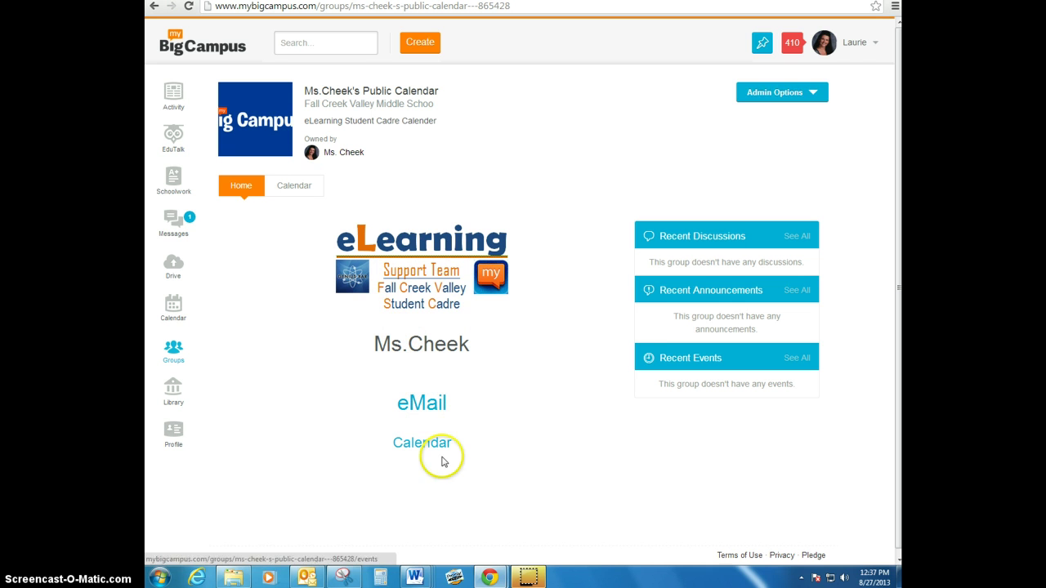
- Open the group's edit form and examine its home page content, privacy, page creation and resource creation settings
left_click(768, 98)
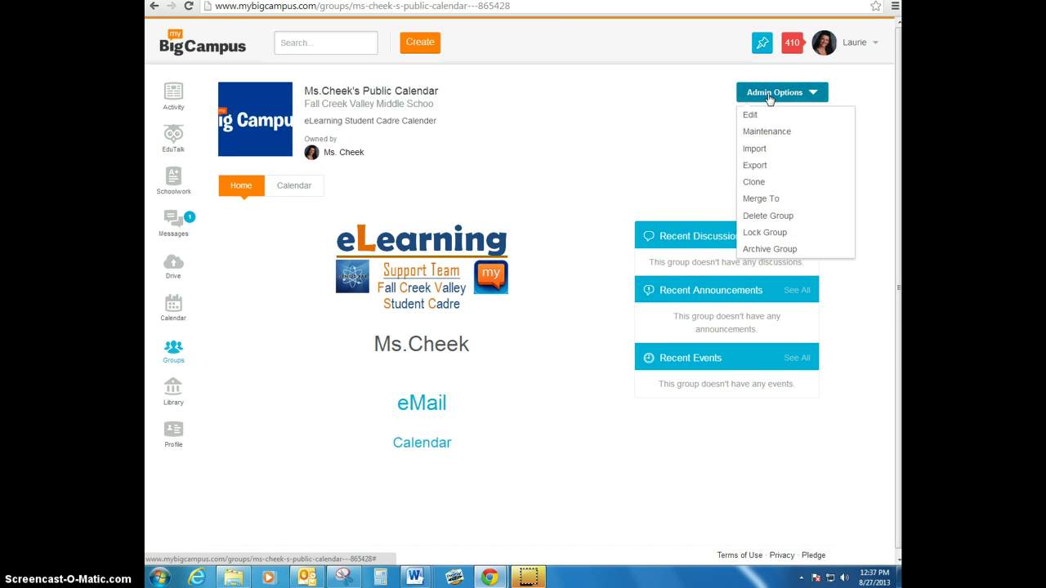
left_click(750, 114)
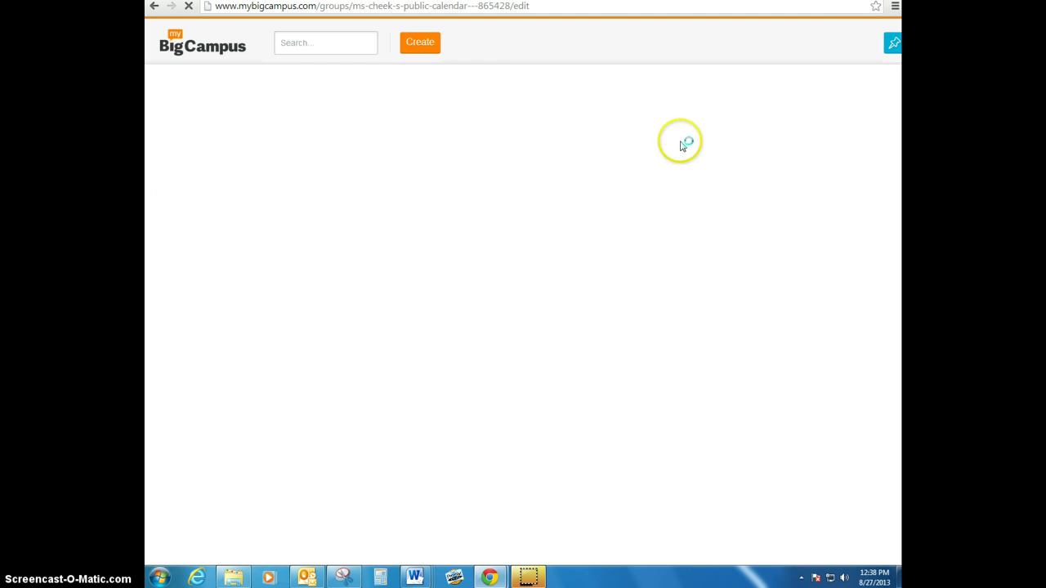
scroll(388, 278, "down", 3)
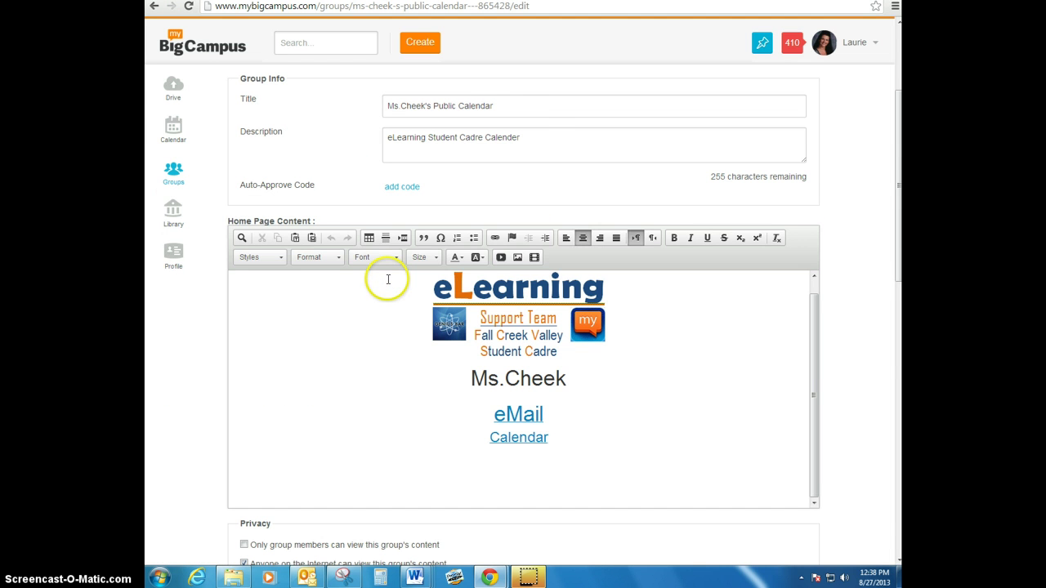
scroll(388, 280, "down", 3)
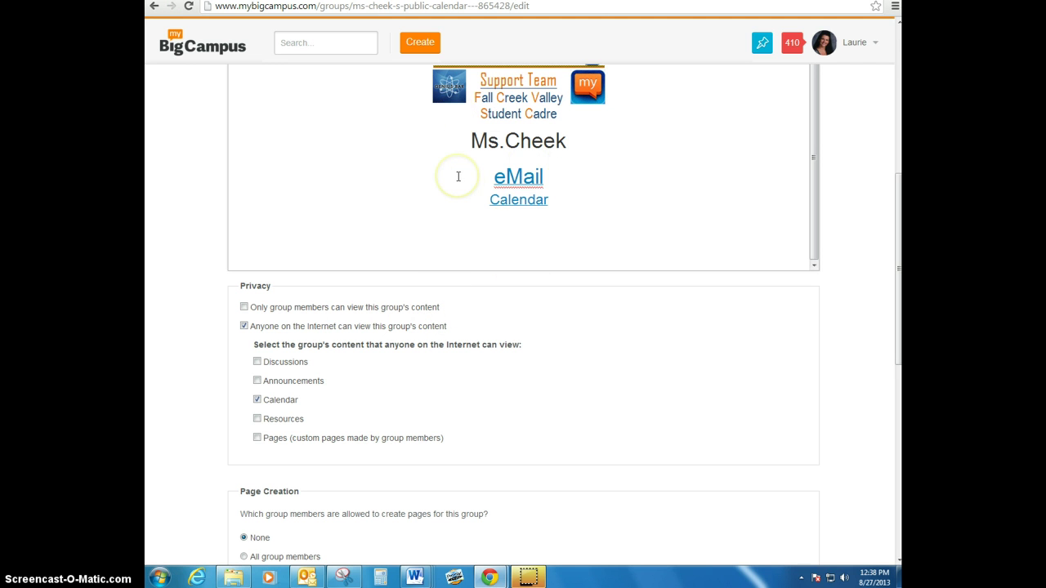
left_click(256, 400)
left_click(256, 400)
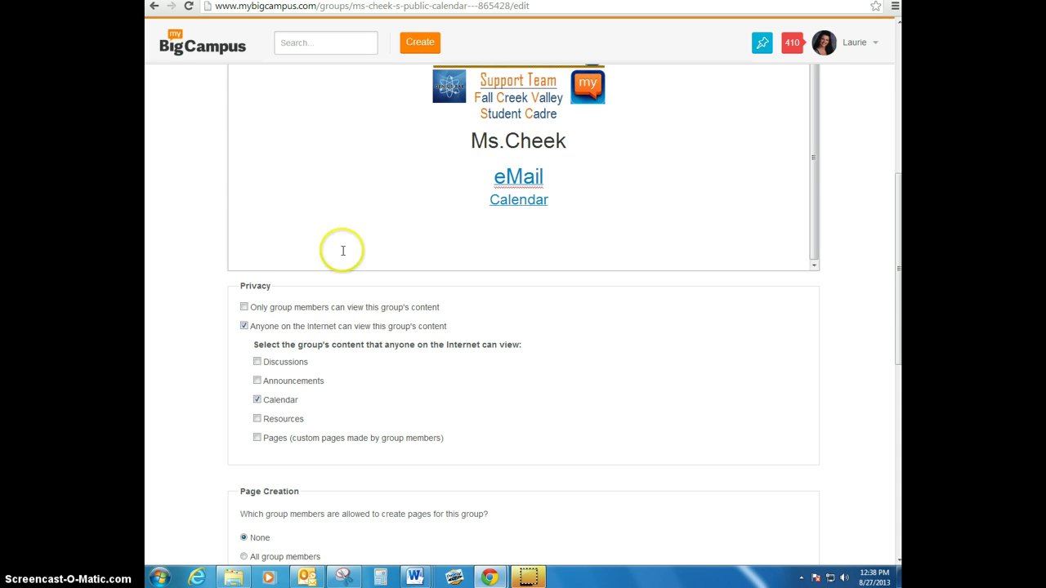
scroll(391, 399, "down", 7)
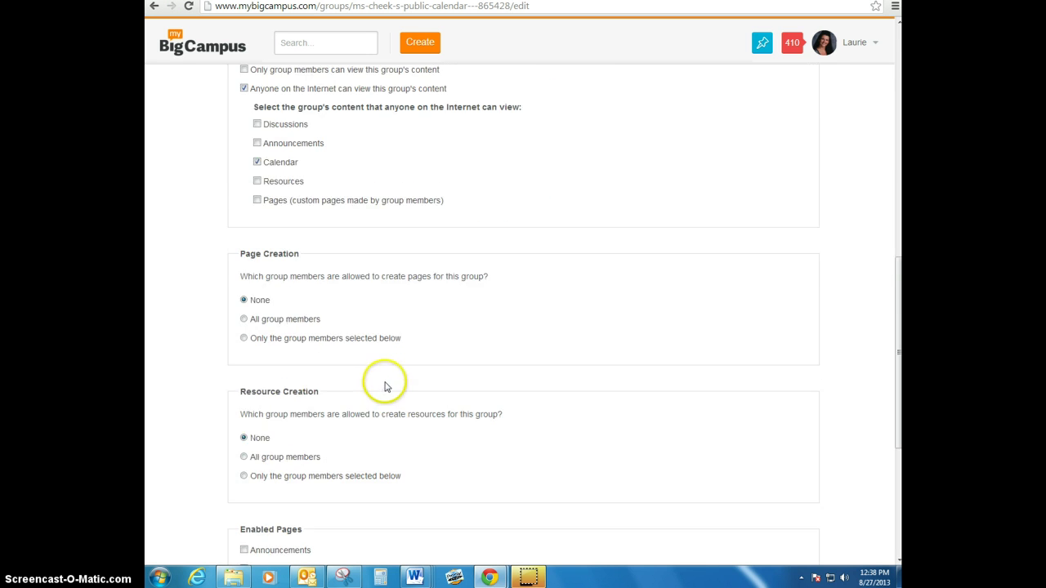
left_click(307, 506)
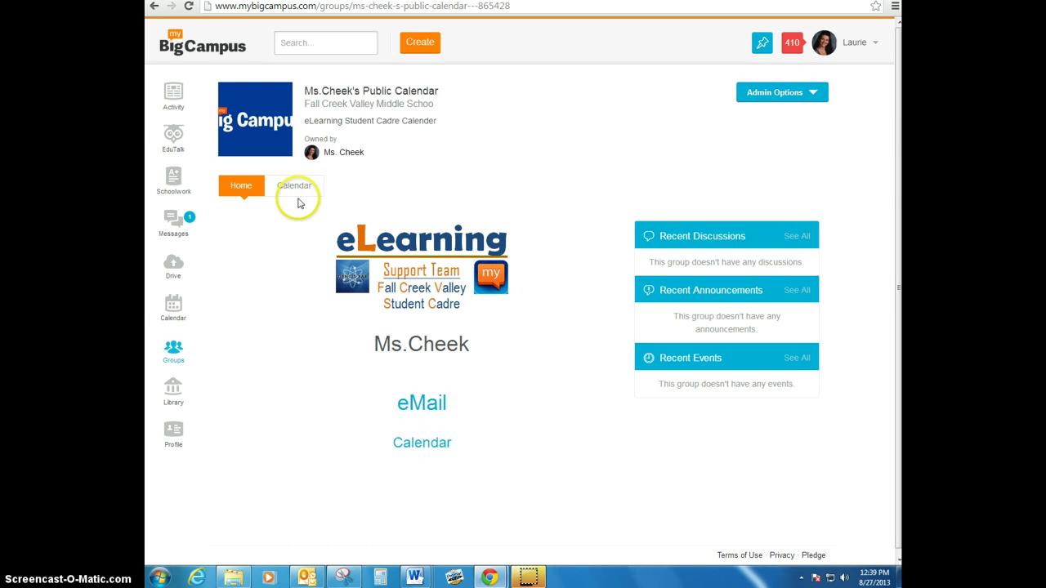
left_click(244, 189)
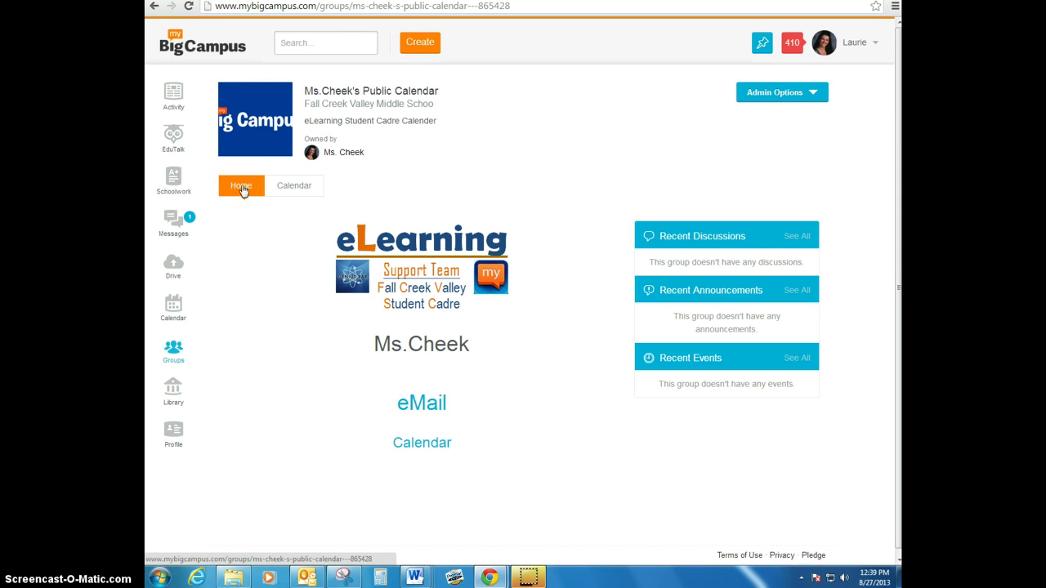
left_click(295, 185)
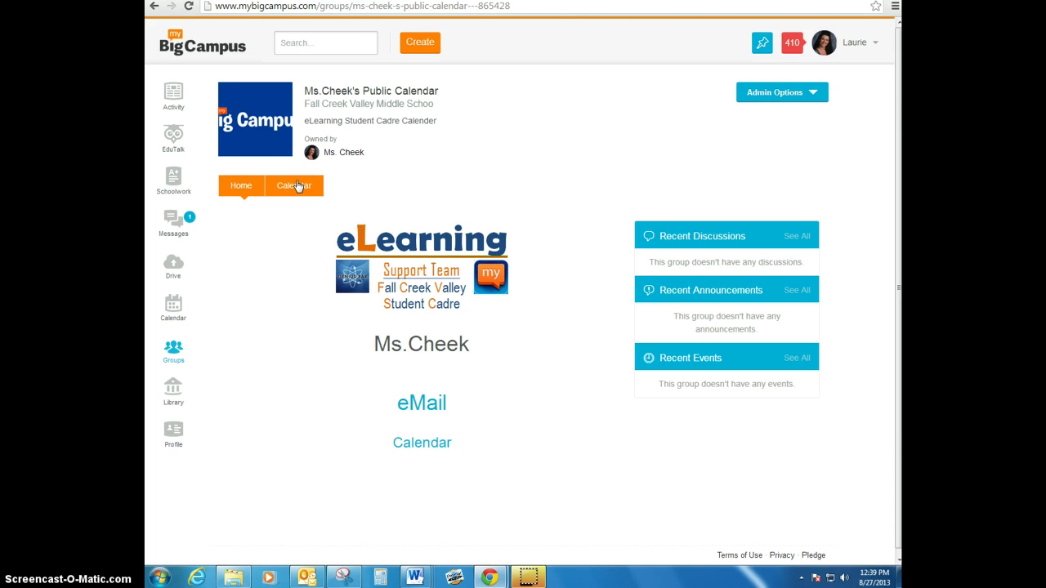
left_click(252, 187)
left_click(288, 185)
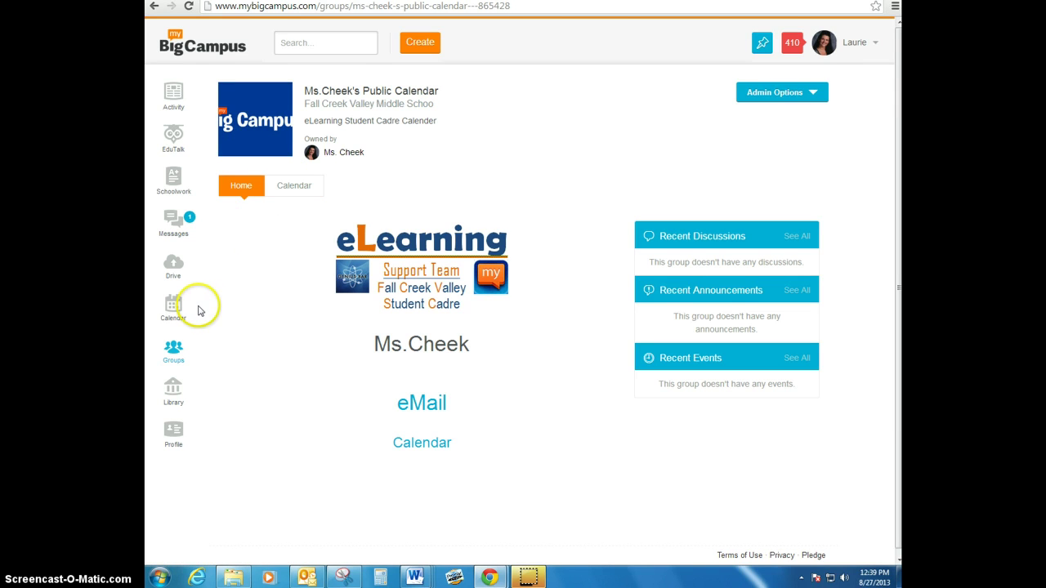
- Return to the activity home page and open the personal calendar
left_click(173, 47)
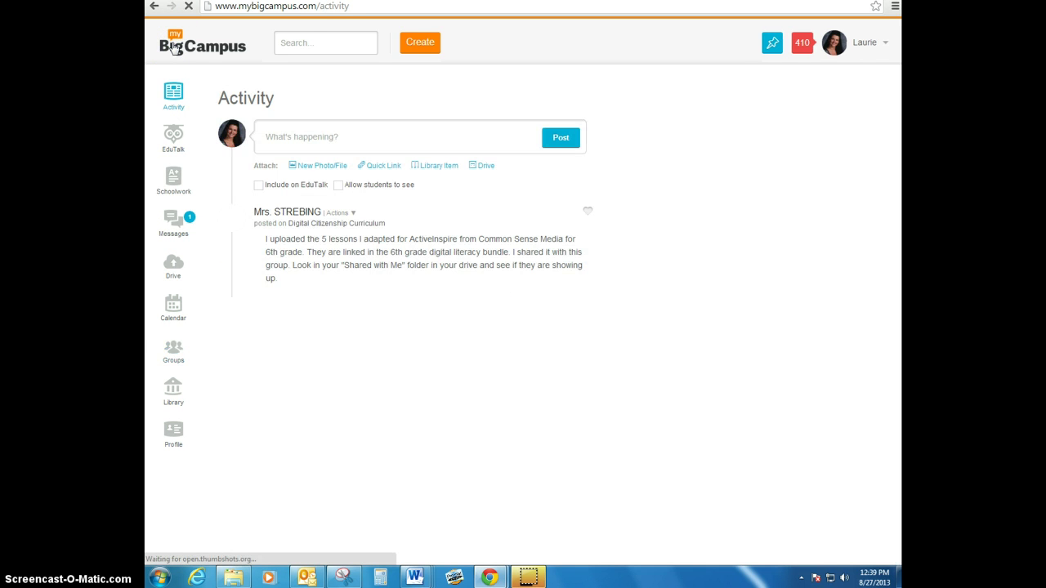
left_click(320, 42)
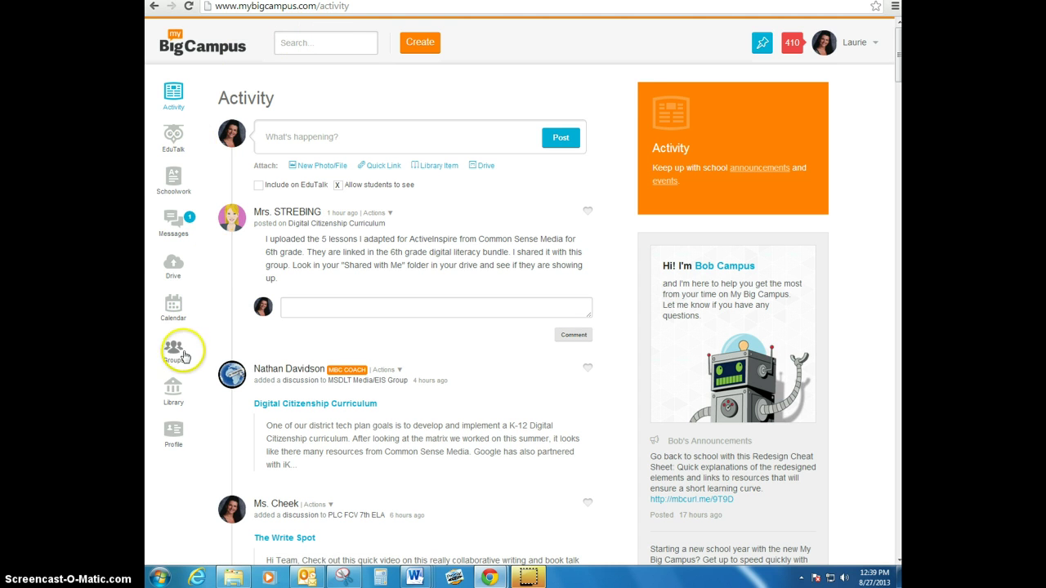
left_click(171, 305)
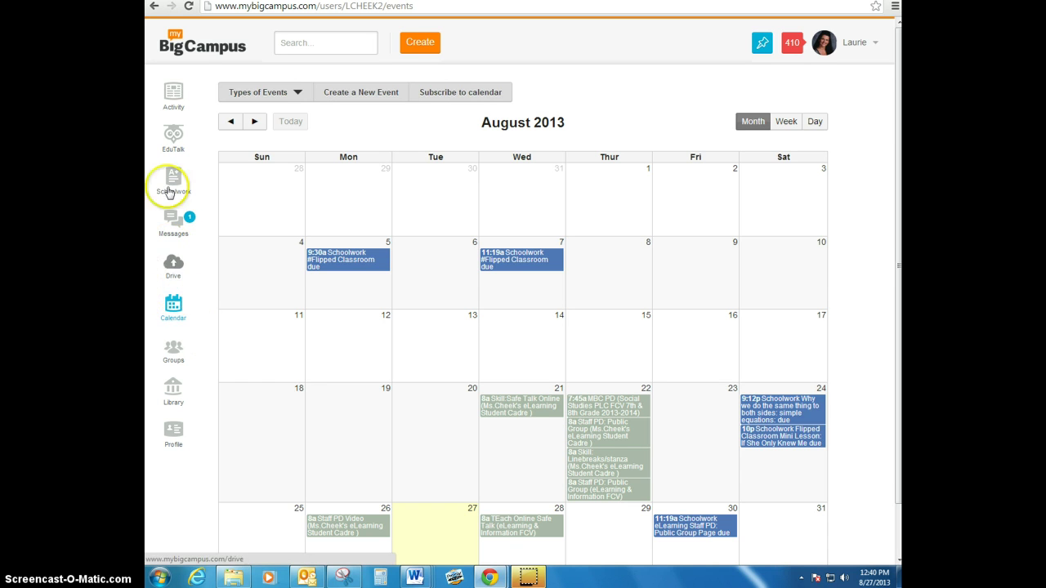
- View the calendar's event type filters and look over the events of August 2013
left_click(298, 92)
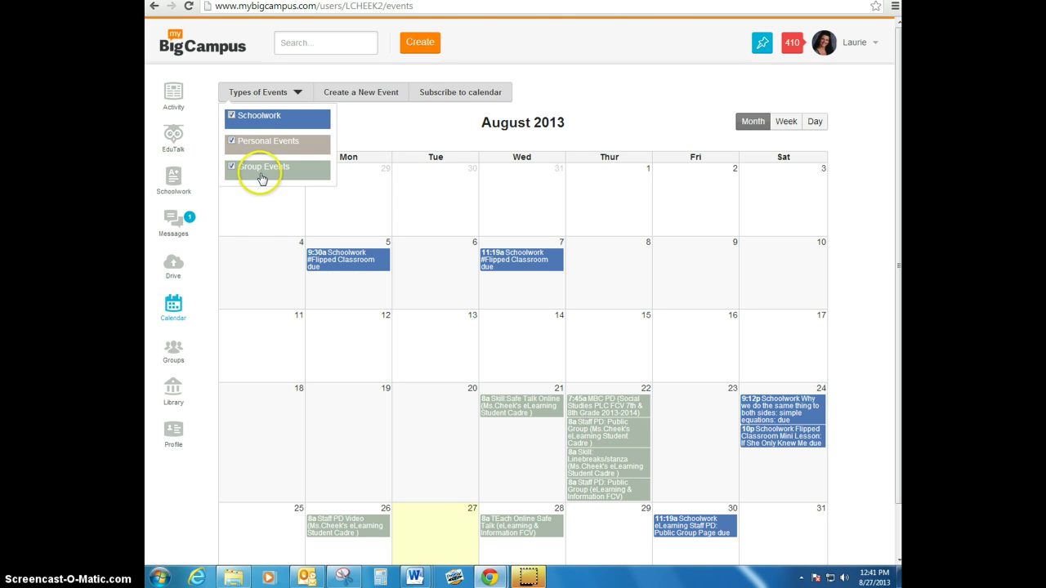
left_click(363, 129)
scroll(425, 380, "down", 1)
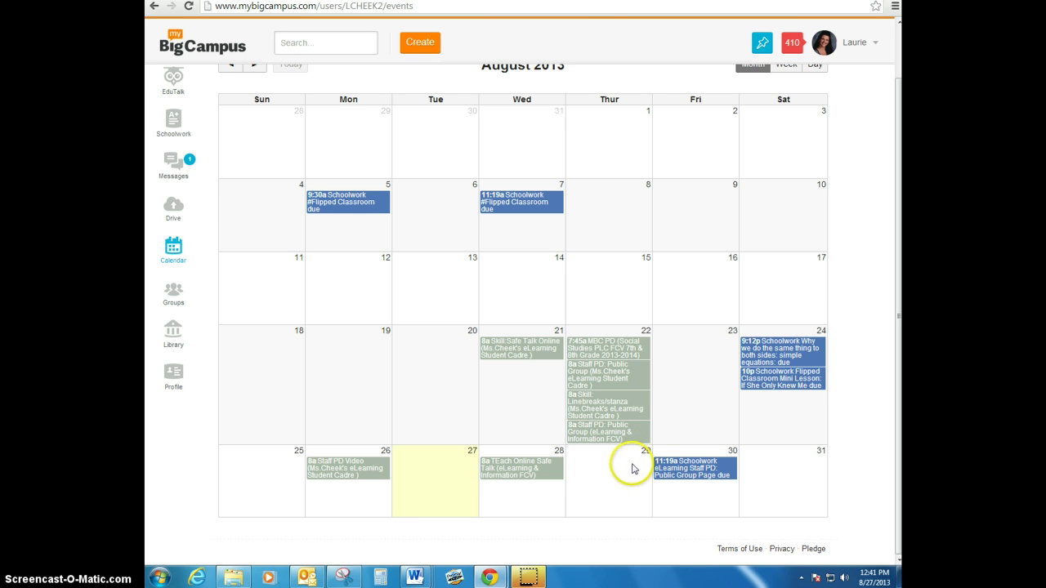
scroll(630, 466, "up", 1)
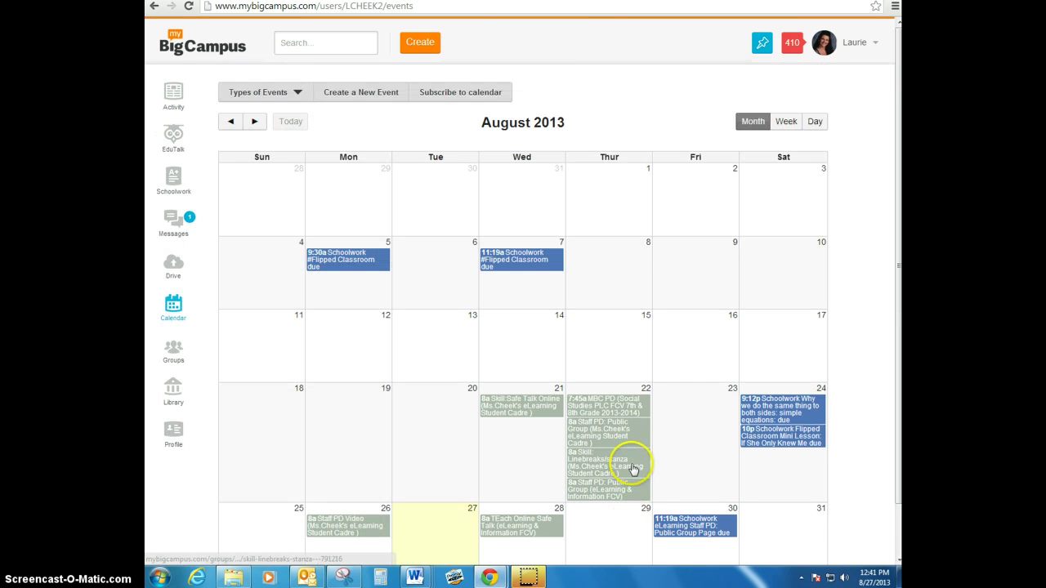
- Start a new calendar event and set it to be created for Group
left_click(368, 96)
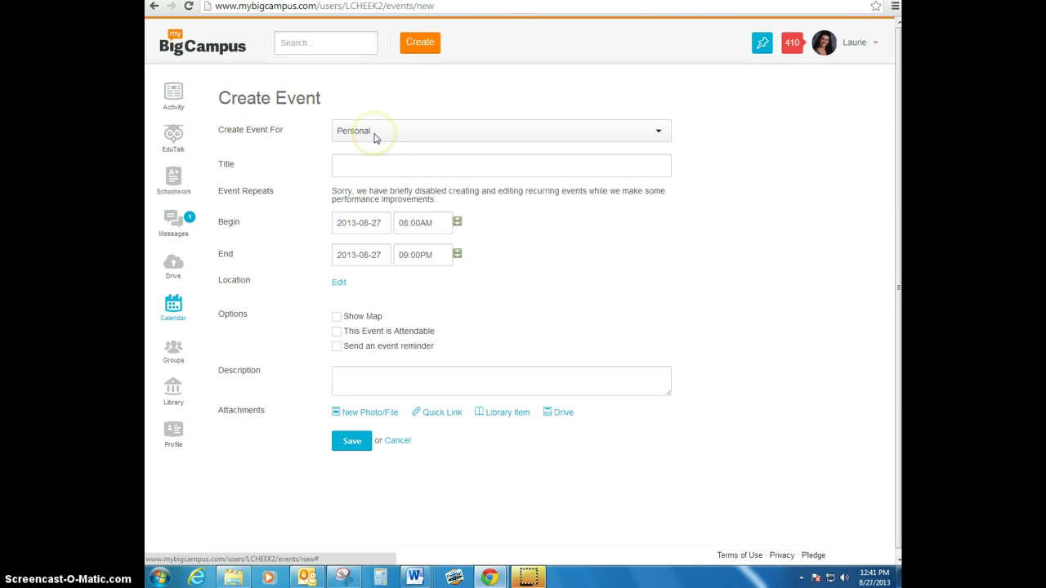
left_click(373, 132)
left_click(367, 170)
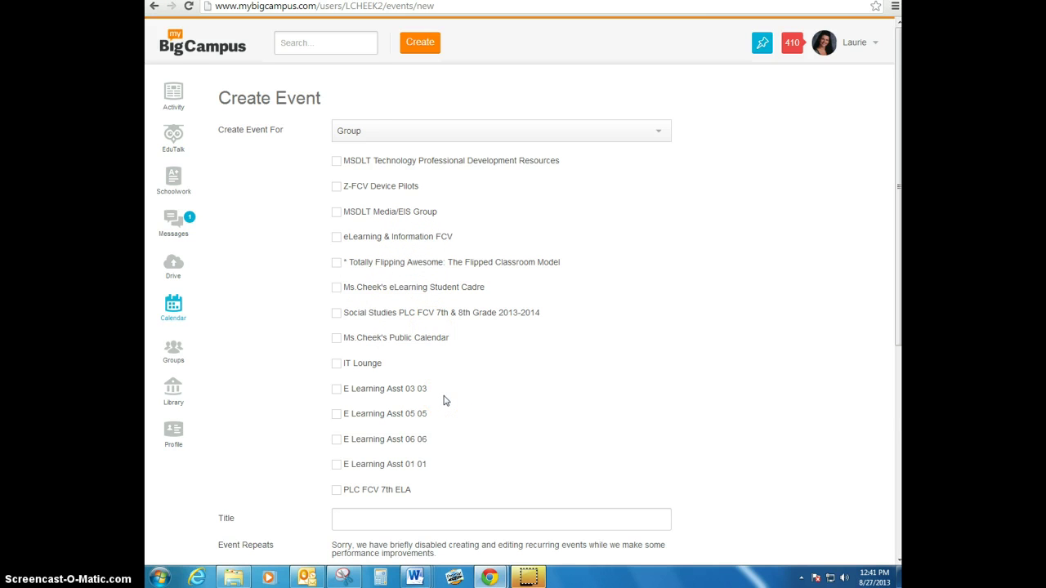
- Assign the event to the groups E Learning Asst 03 03, 05 05, 06 06 and 01 01, plus the teacher's Public Calendar
scroll(439, 398, "down", 1)
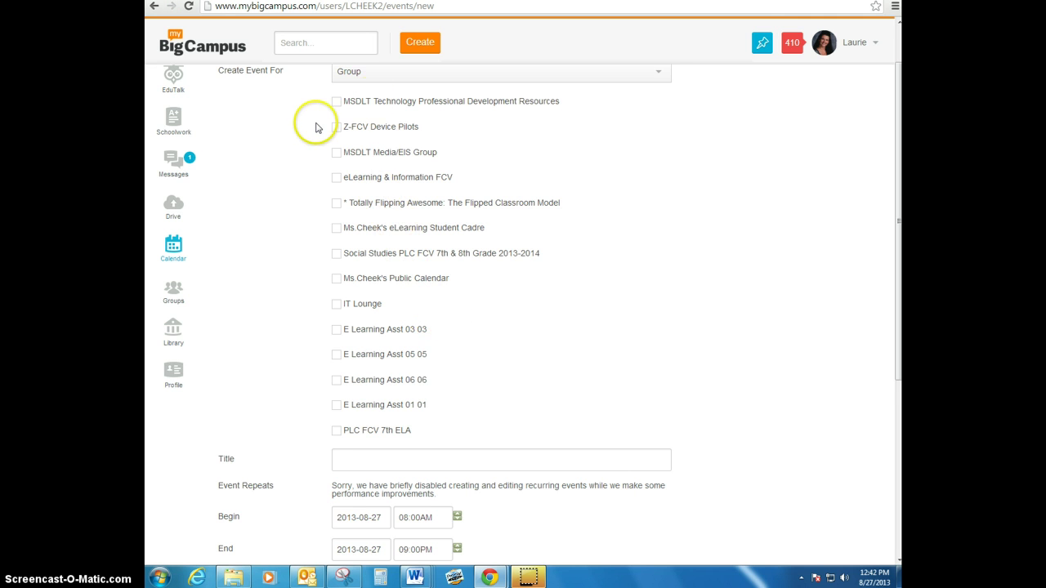
scroll(310, 123, "up", 2)
scroll(395, 162, "down", 2)
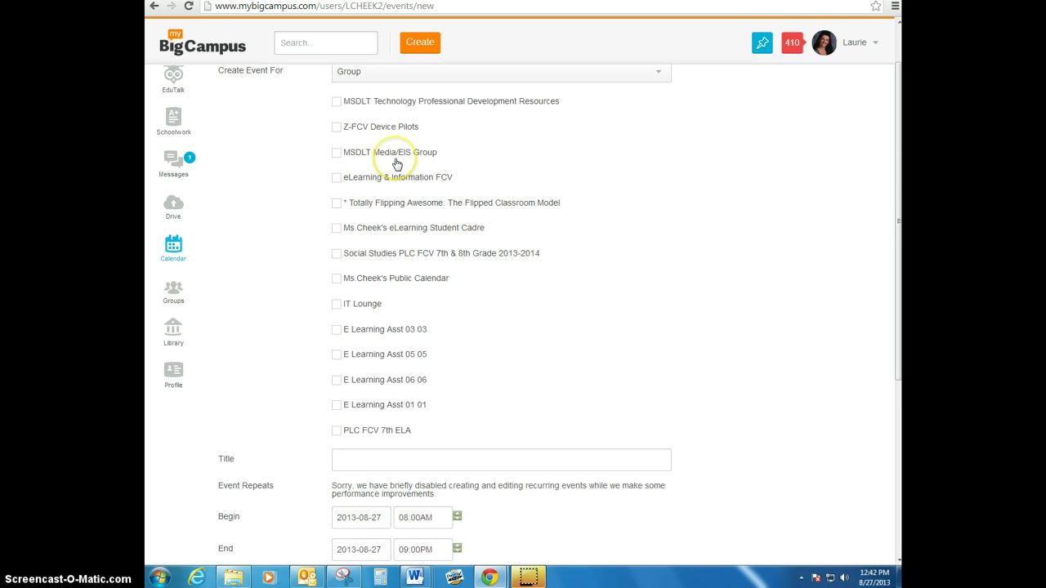
left_click(337, 330)
left_click(336, 355)
left_click(337, 380)
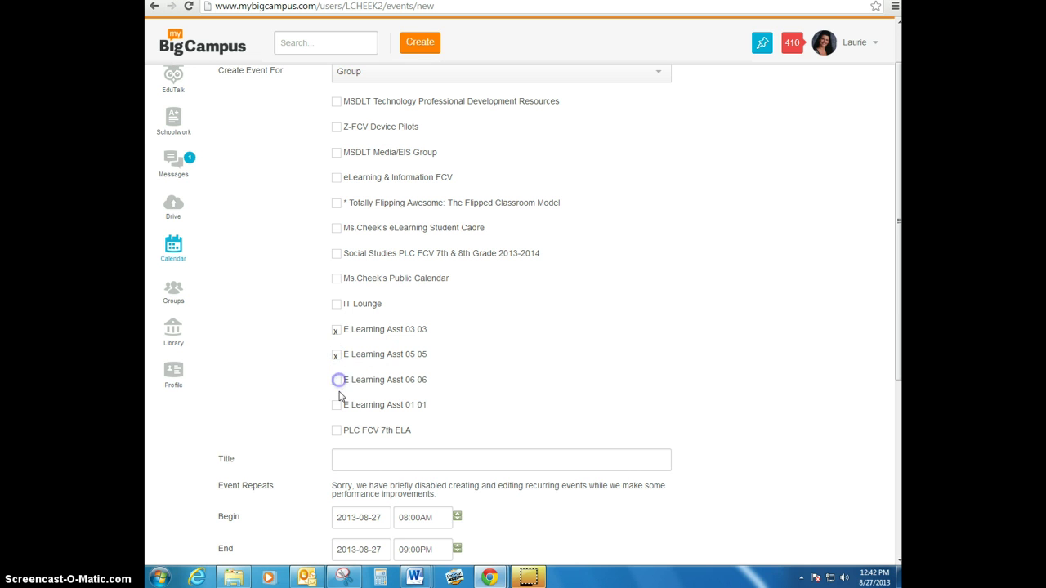
left_click(337, 406)
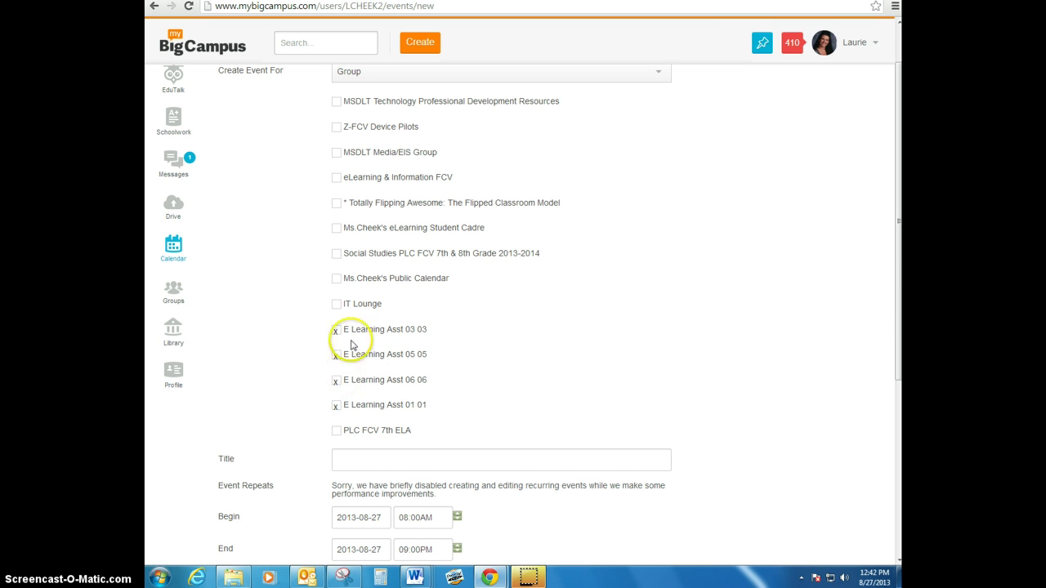
left_click(335, 281)
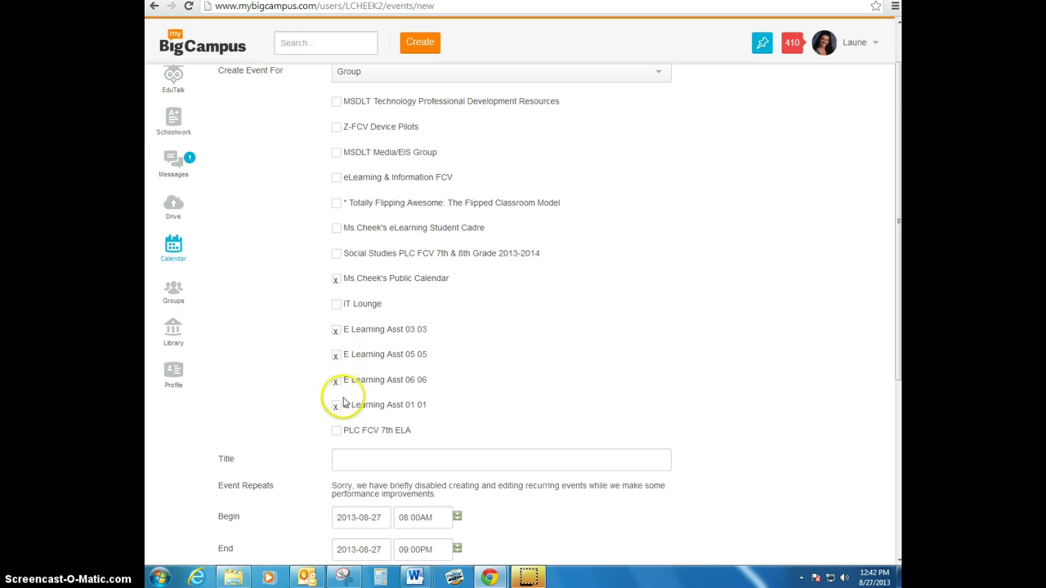
- Title the event eLearning and set its begin date to August 29, 2013
left_click(380, 459)
scroll(380, 457, "down", 1)
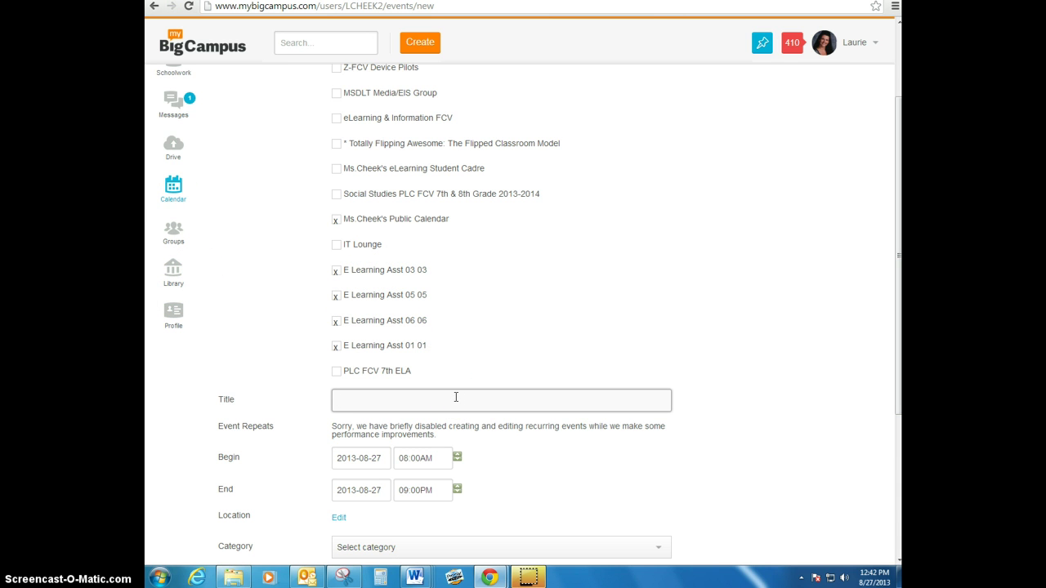
scroll(456, 397, "down", 1)
left_click(418, 340)
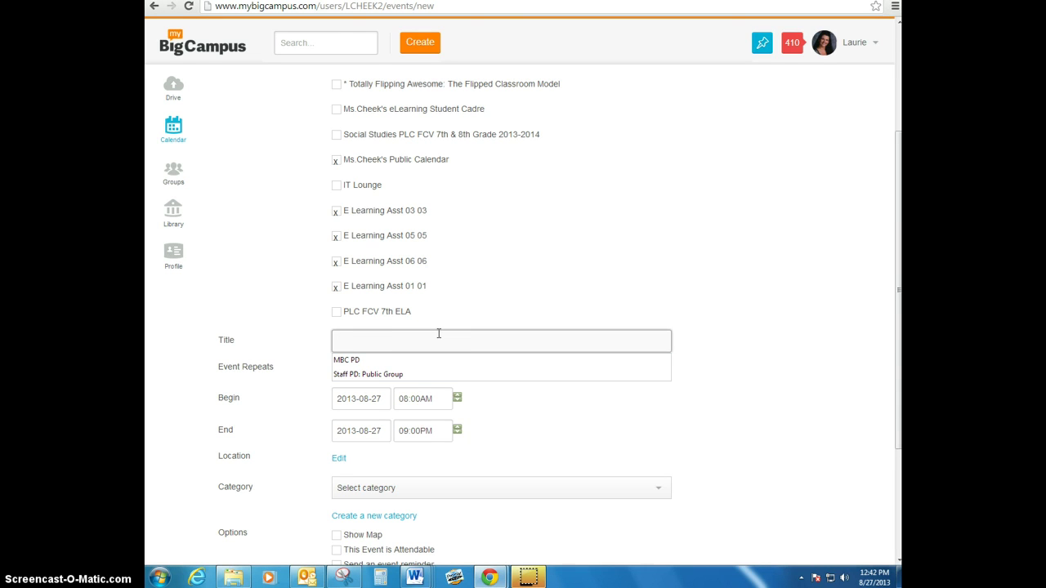
type("eL")
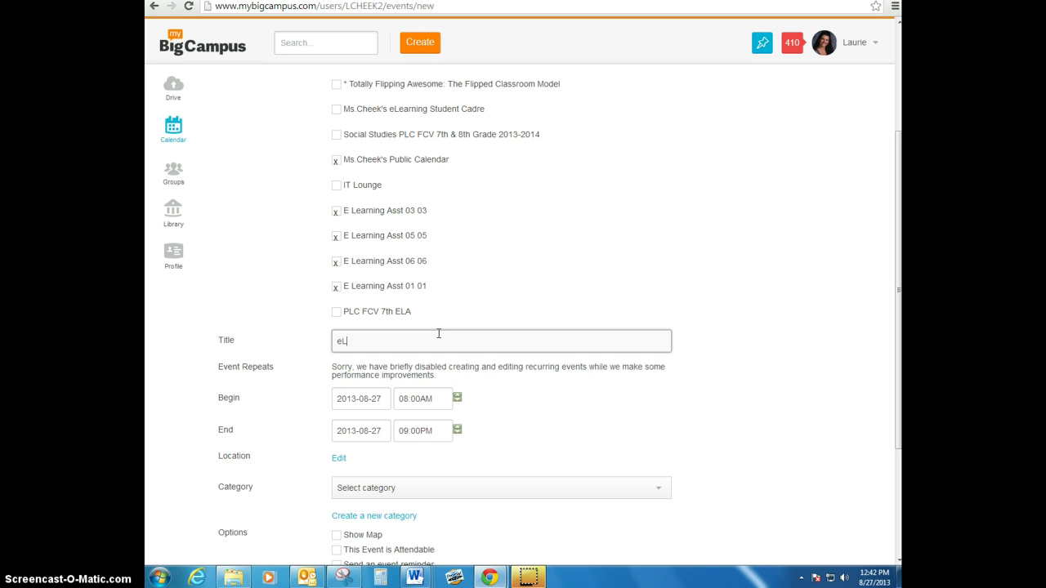
type("earning")
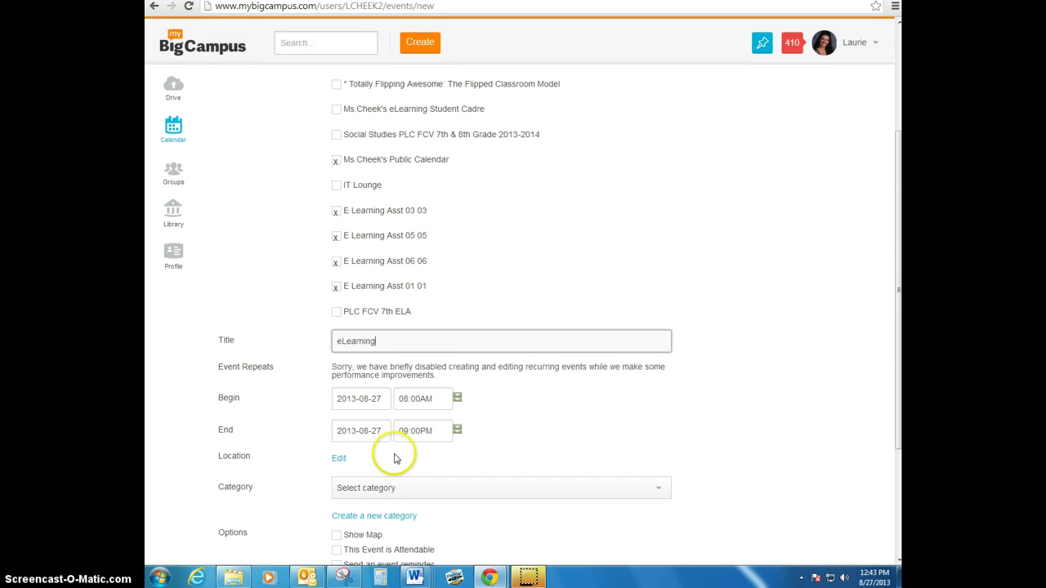
left_click(365, 399)
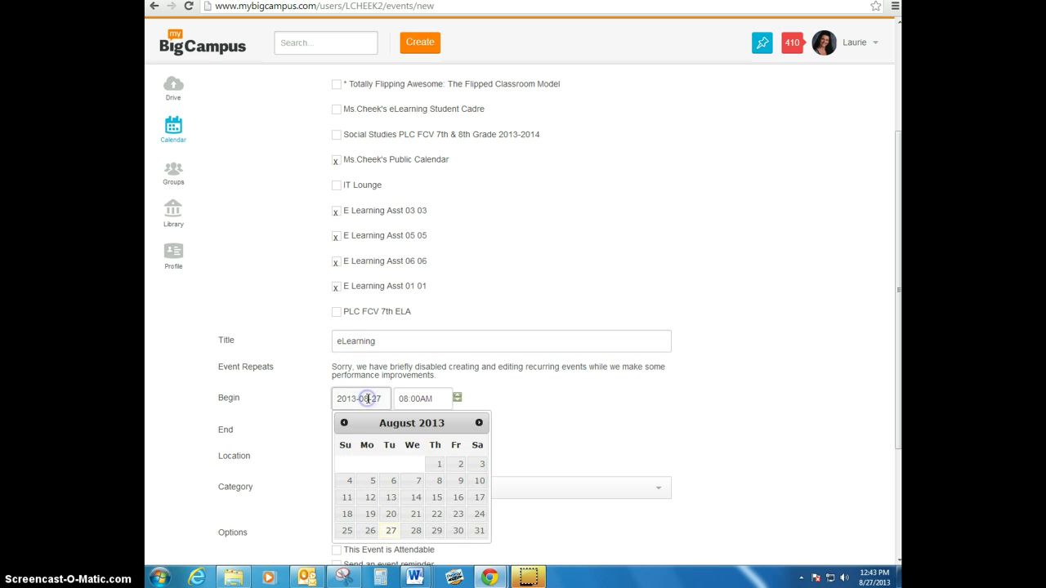
left_click(436, 531)
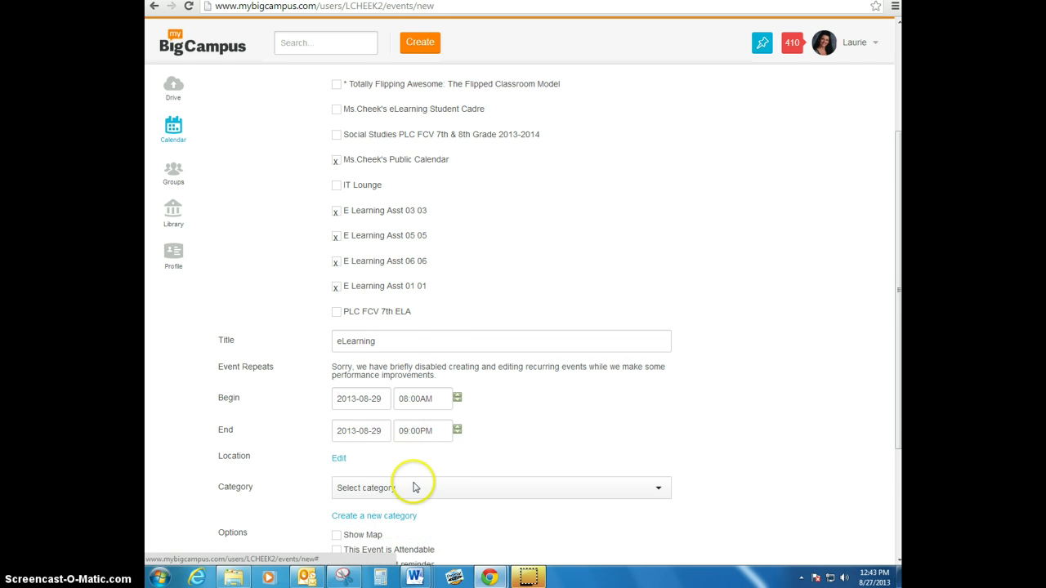
- Create a new event category named Daily Lesson Plan and Resources
scroll(411, 482, "down", 1)
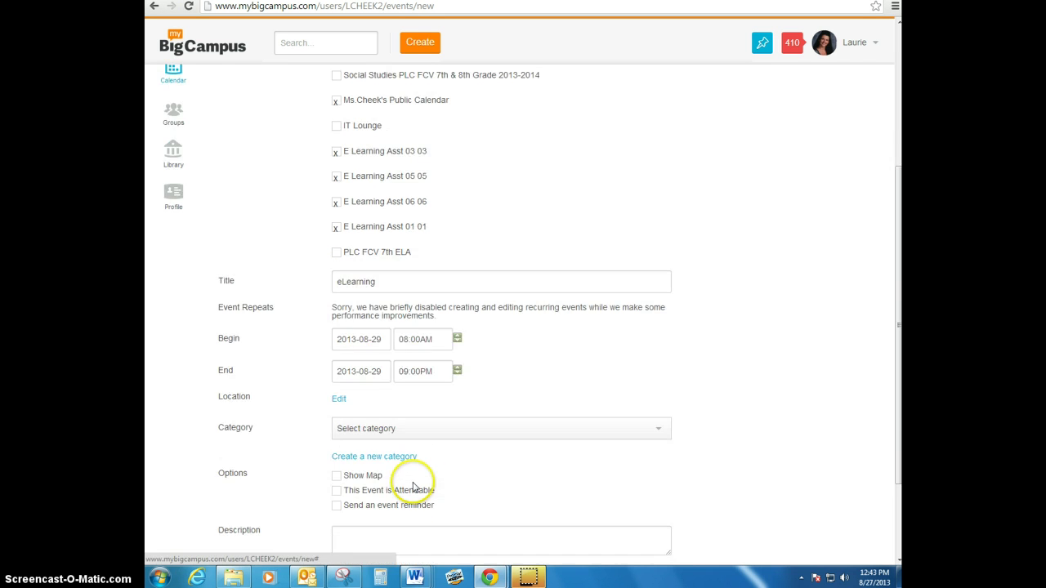
left_click(393, 430)
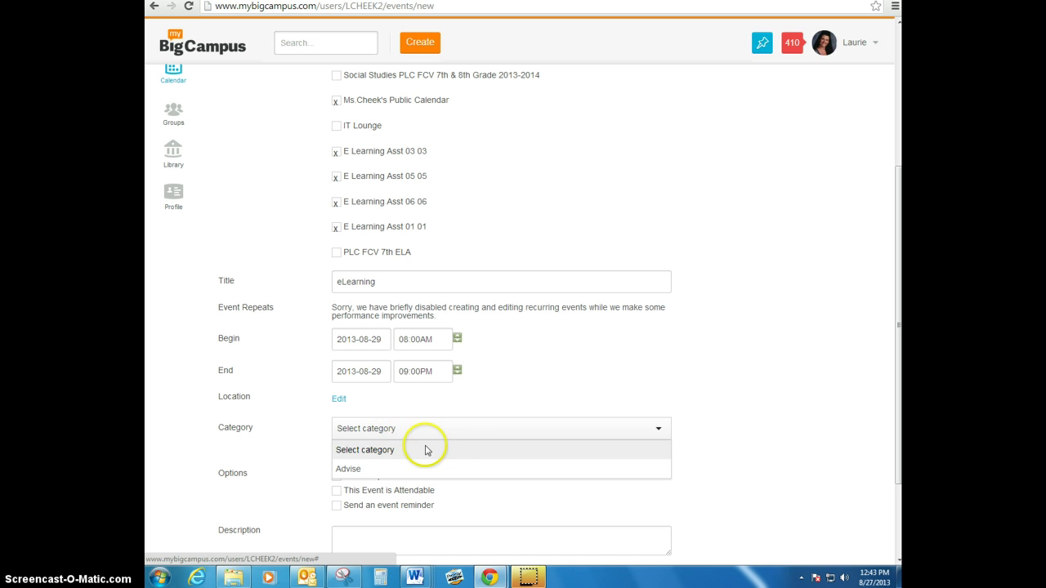
left_click(457, 407)
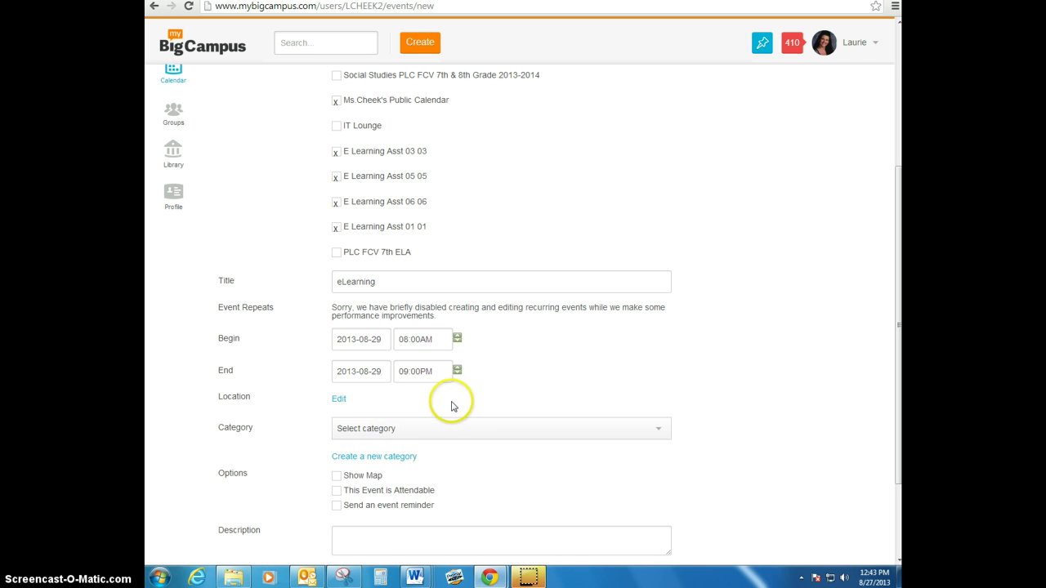
left_click(360, 459)
left_click(361, 463)
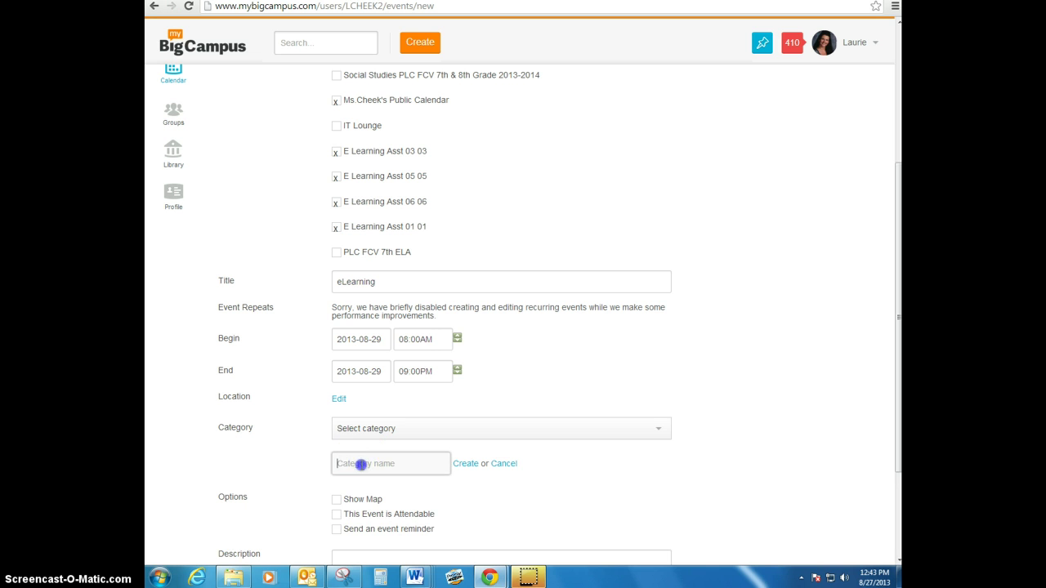
type("Daily")
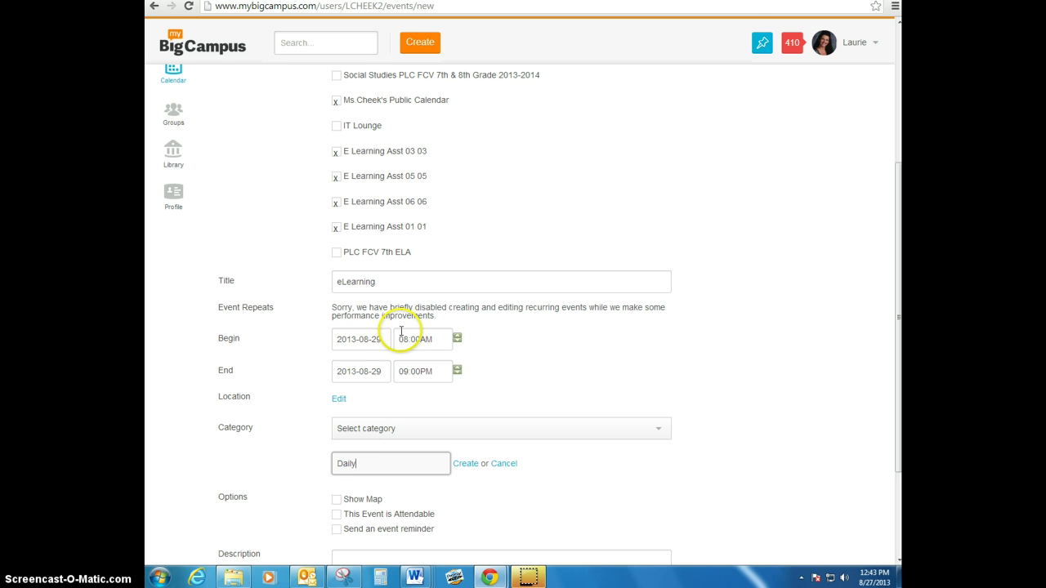
type(" Lesson")
type(" Plan and")
type(" Resources")
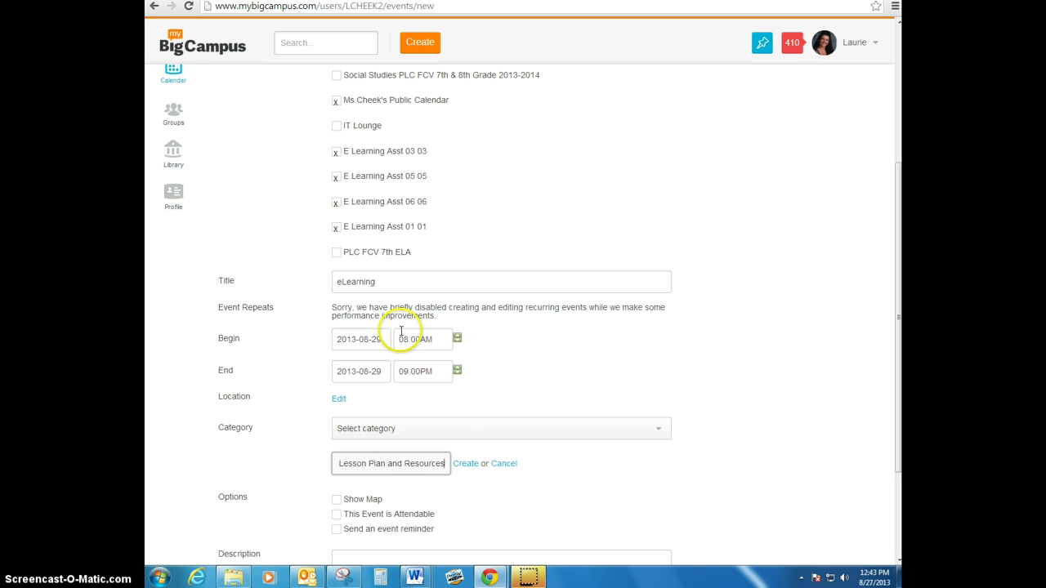
left_click(462, 464)
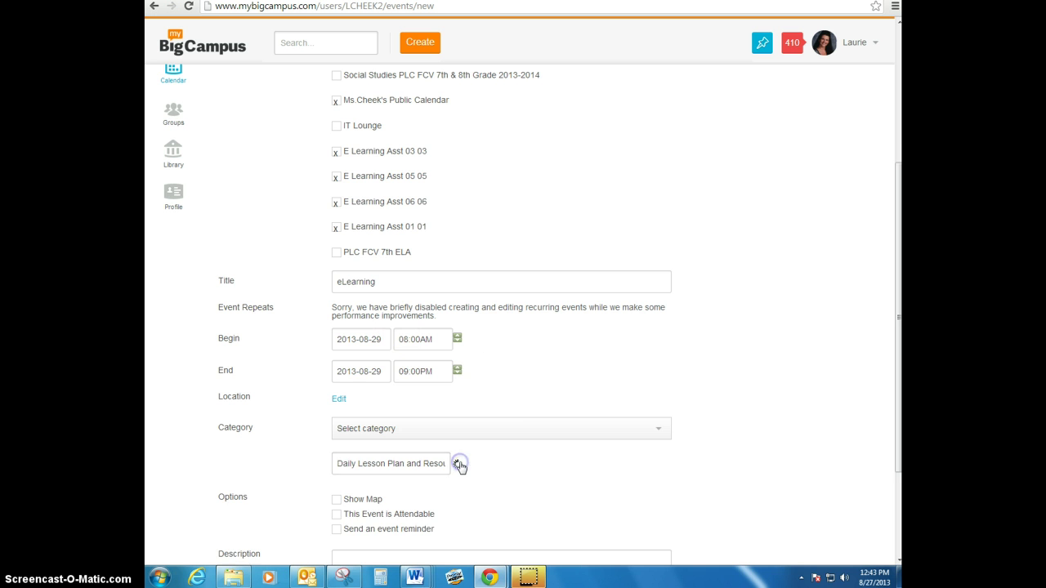
- Check the event's available categories for Daily Lesson Plan and Resources without selecting one
scroll(458, 464, "down", 2)
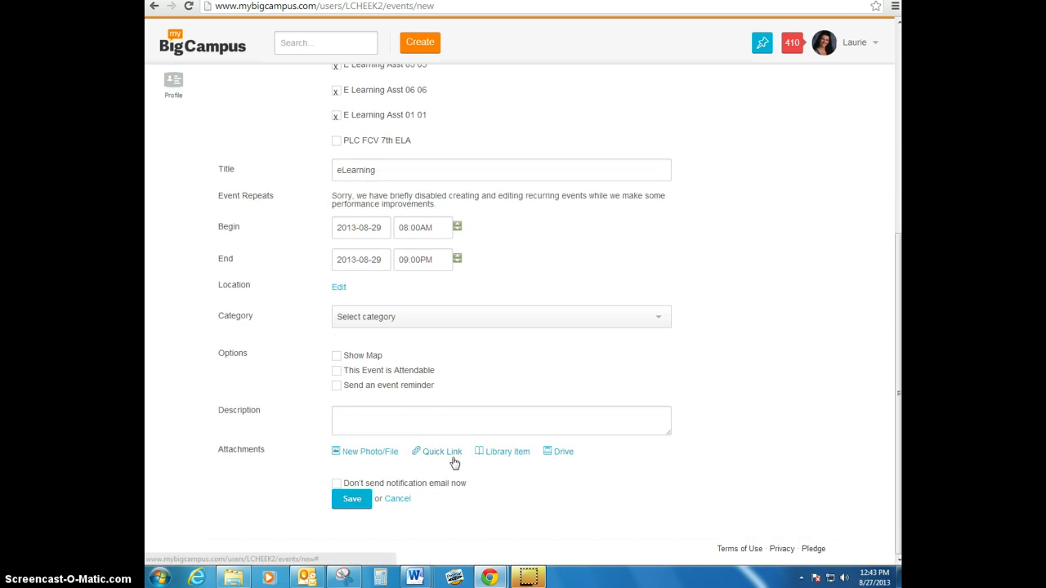
left_click(416, 319)
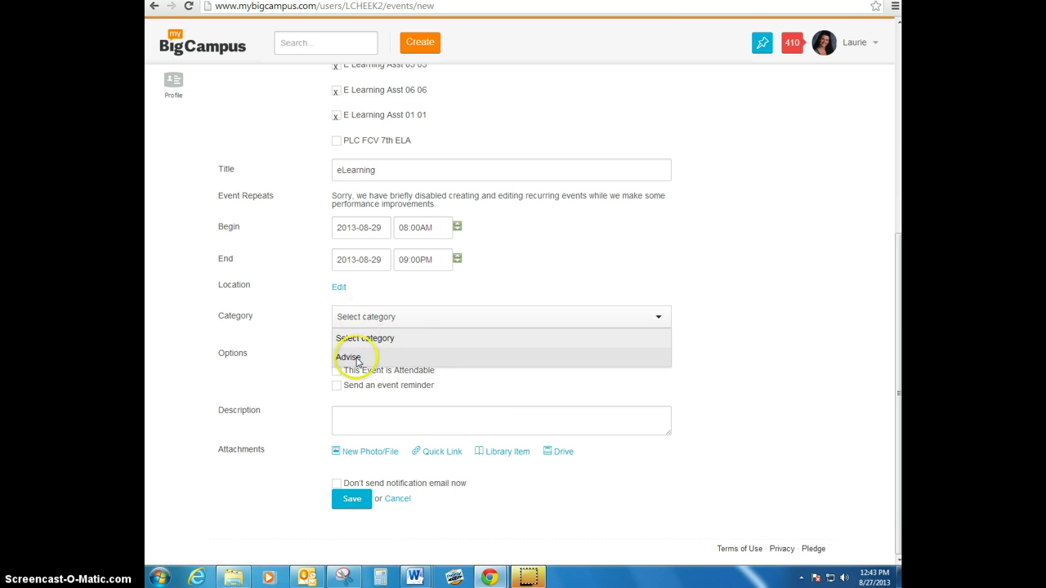
left_click(322, 328)
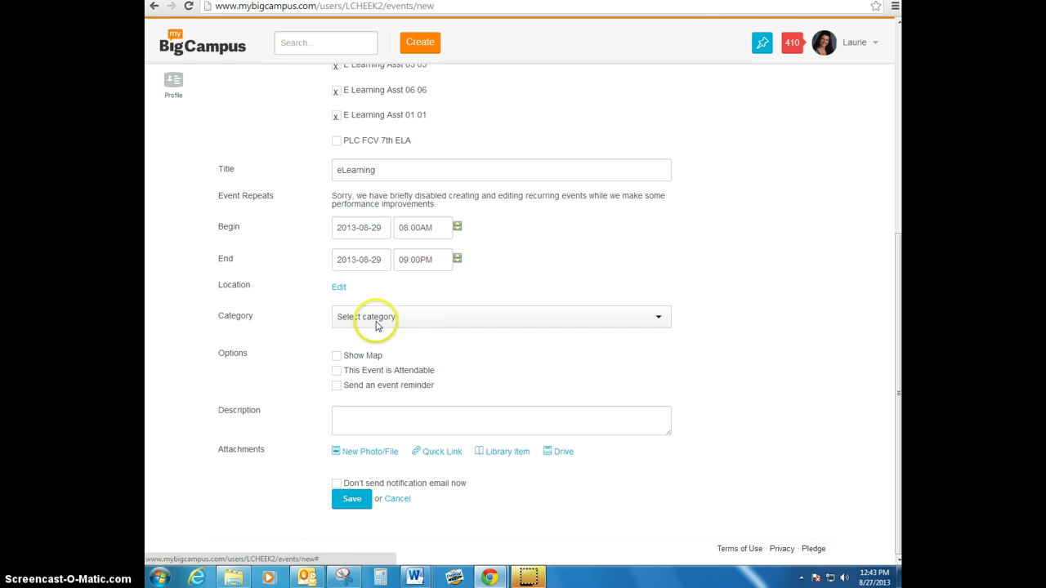
- Enter the event description "Today we learned about ripping cd's to a digital mp3 file."
left_click(359, 416)
left_click(365, 415)
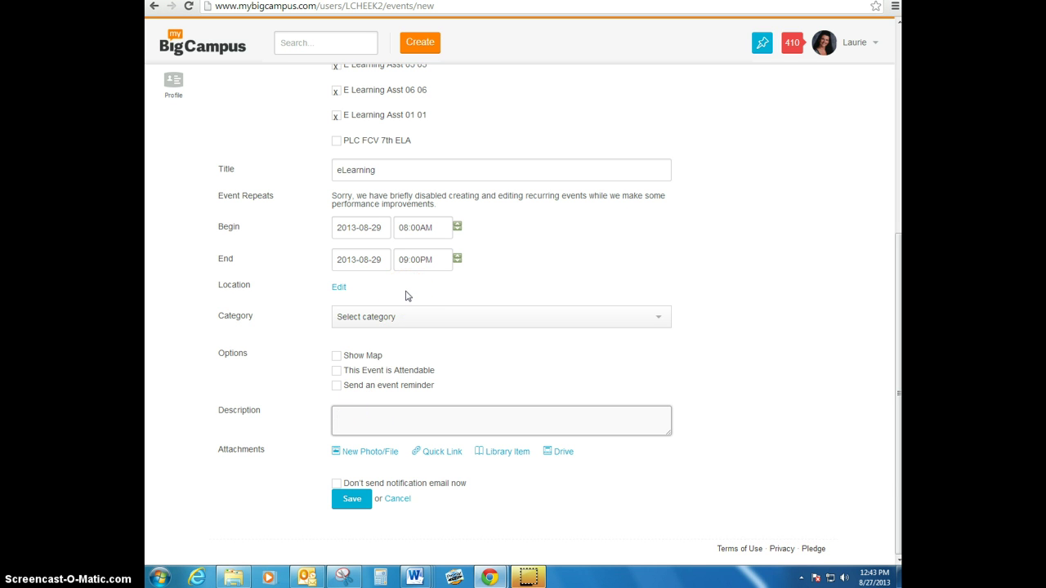
type("Today we learned about")
type("ripping")
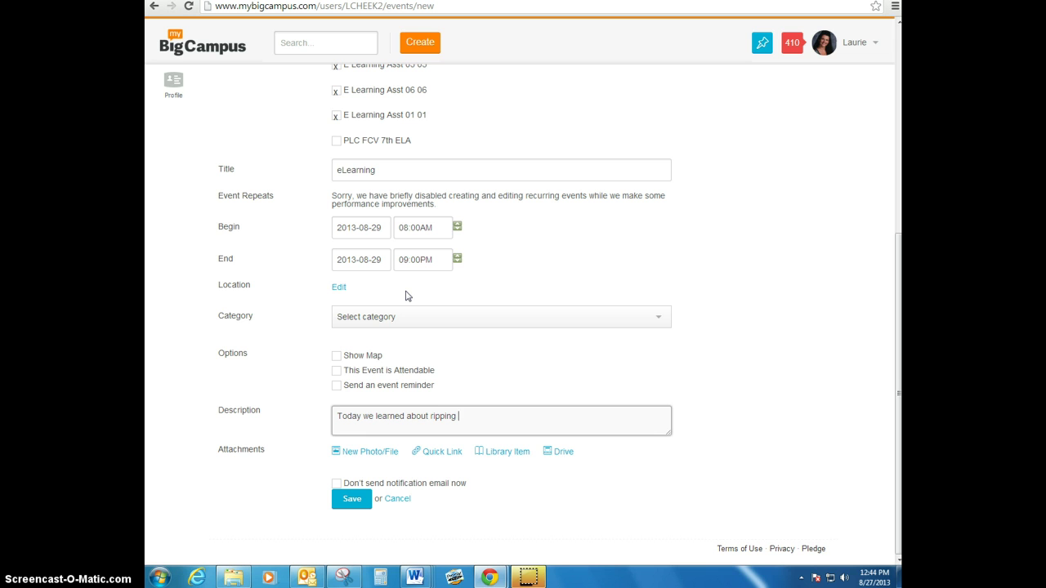
type(" cd's to a digital mp3 file.")
left_click(371, 426)
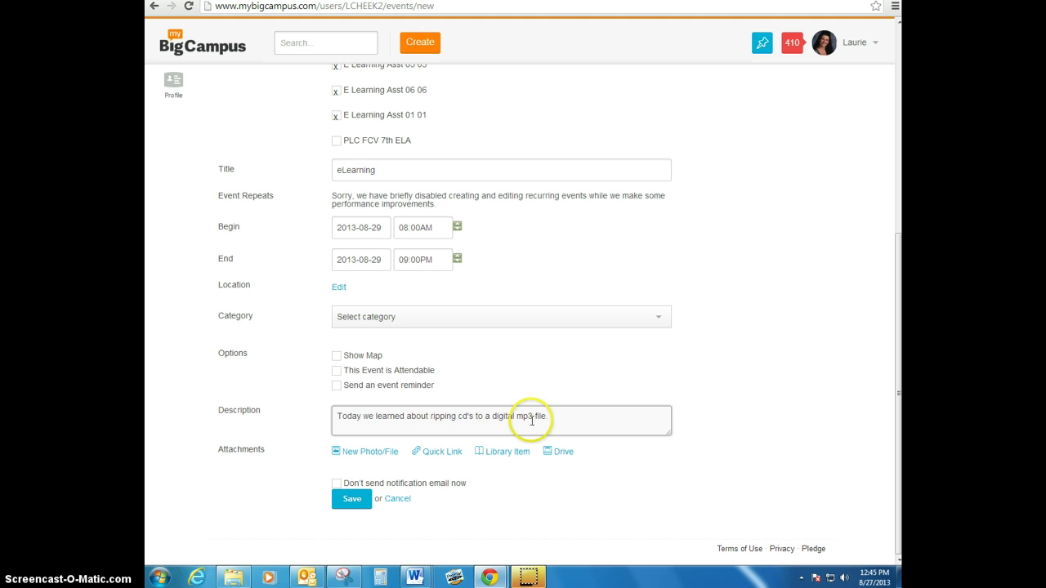
- Attach the file 14.1 Nouns from the computer's Finch-MArtin folder to the event
left_click(366, 454)
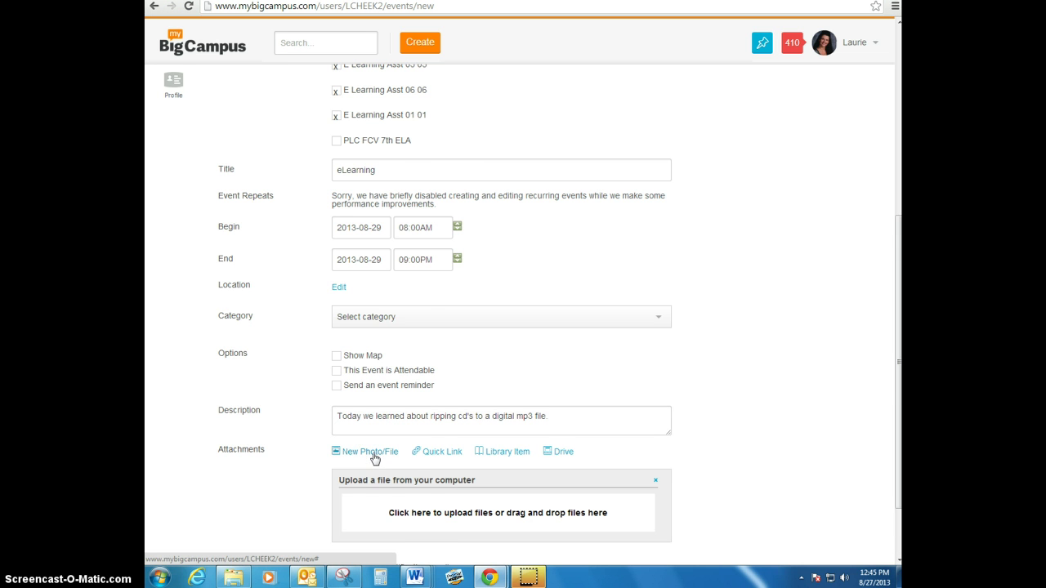
scroll(416, 511, "down", 1)
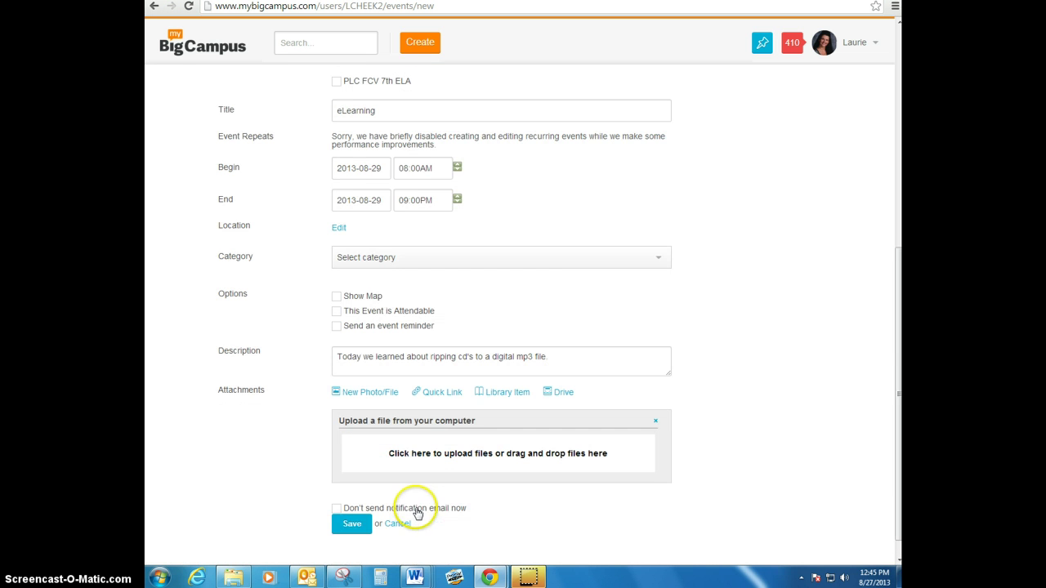
left_click(439, 455)
left_click(443, 456)
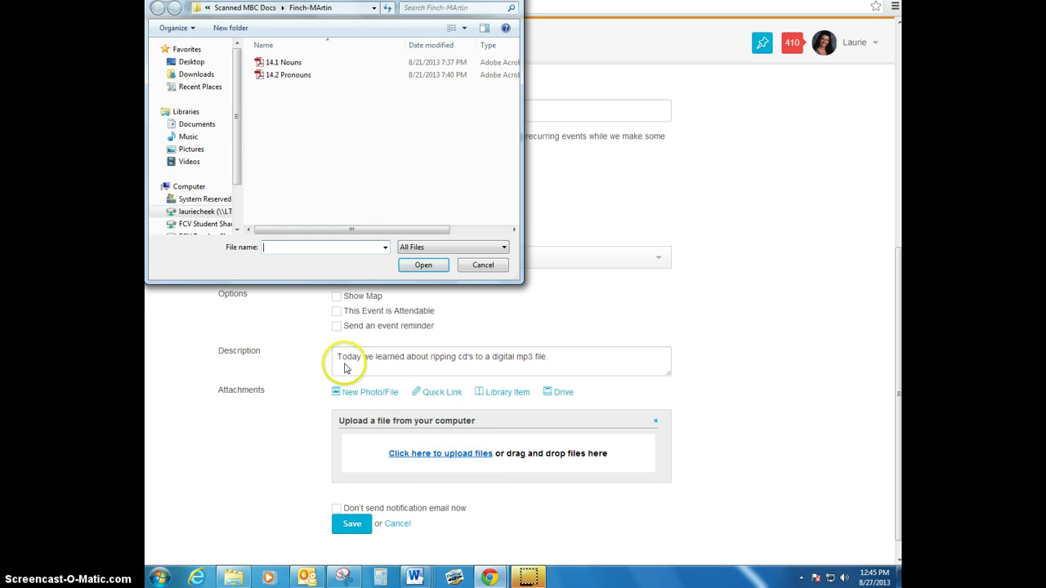
left_click(287, 63)
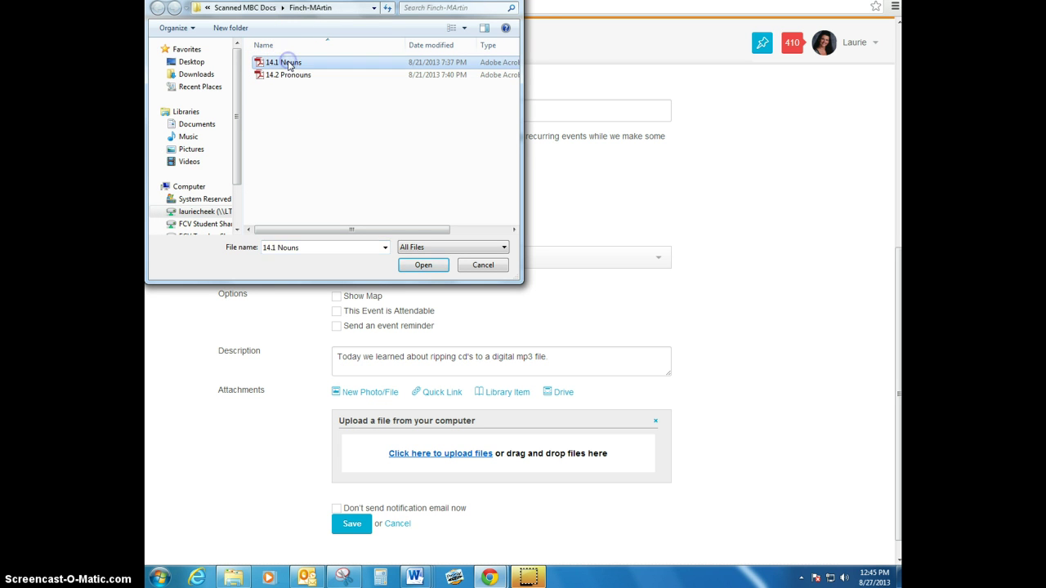
left_click(411, 266)
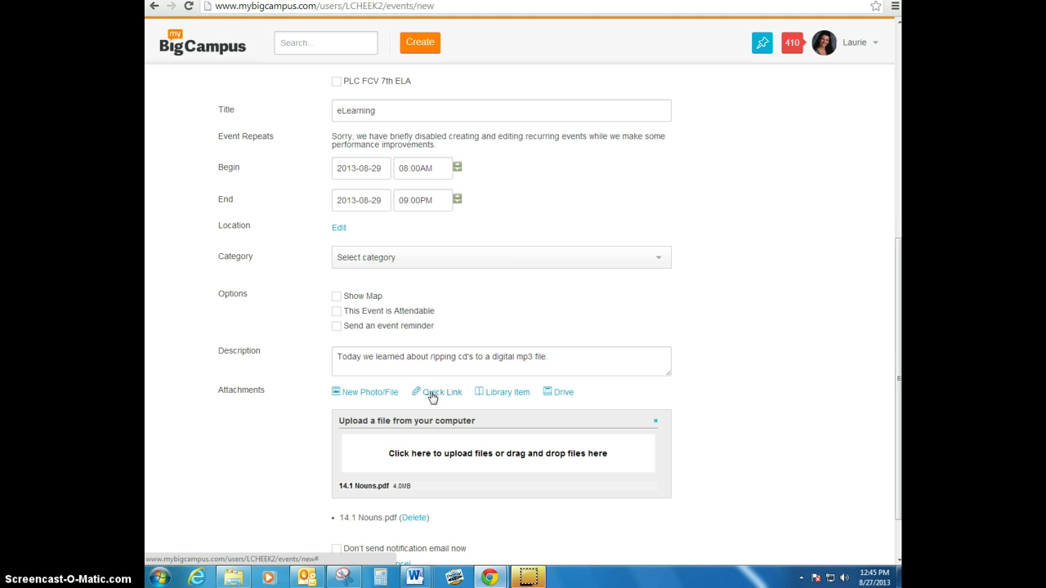
- Attach the quick link MBC Self-Paced Training - Calendar to the event and save the event
left_click(432, 395)
scroll(444, 453, "down", 1)
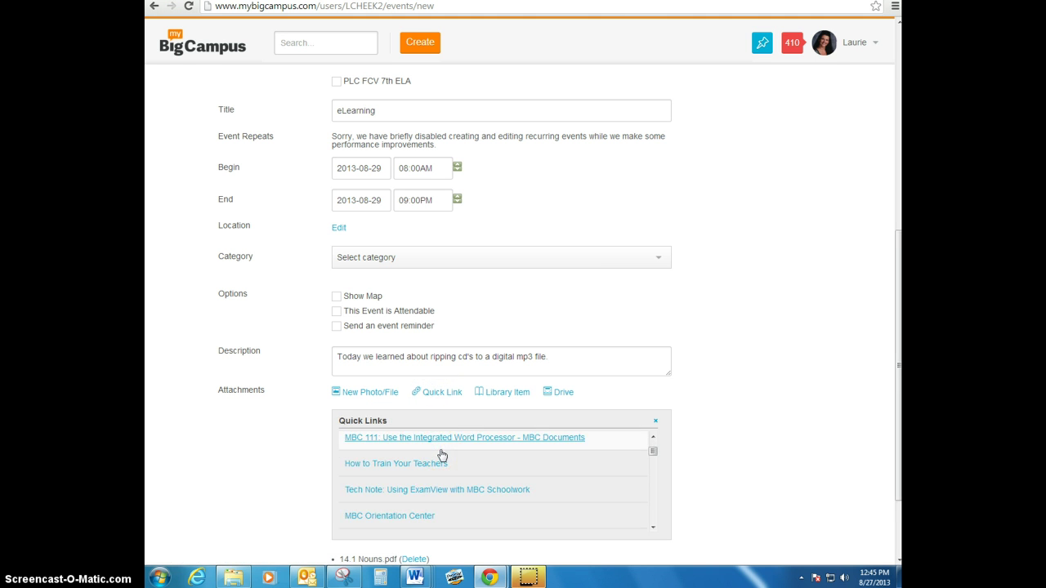
scroll(441, 454, "down", 2)
left_click(437, 493)
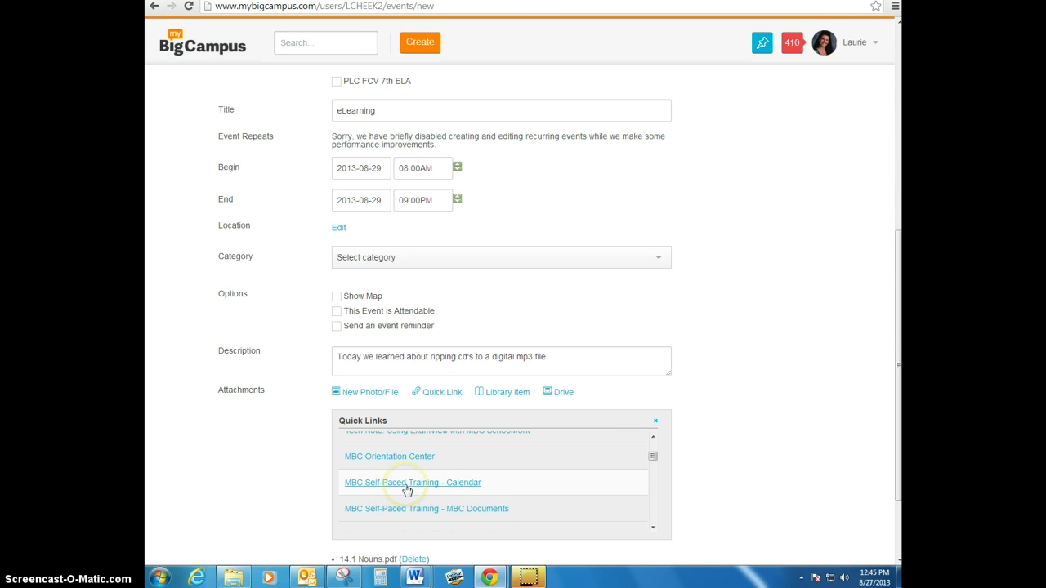
left_click(407, 488)
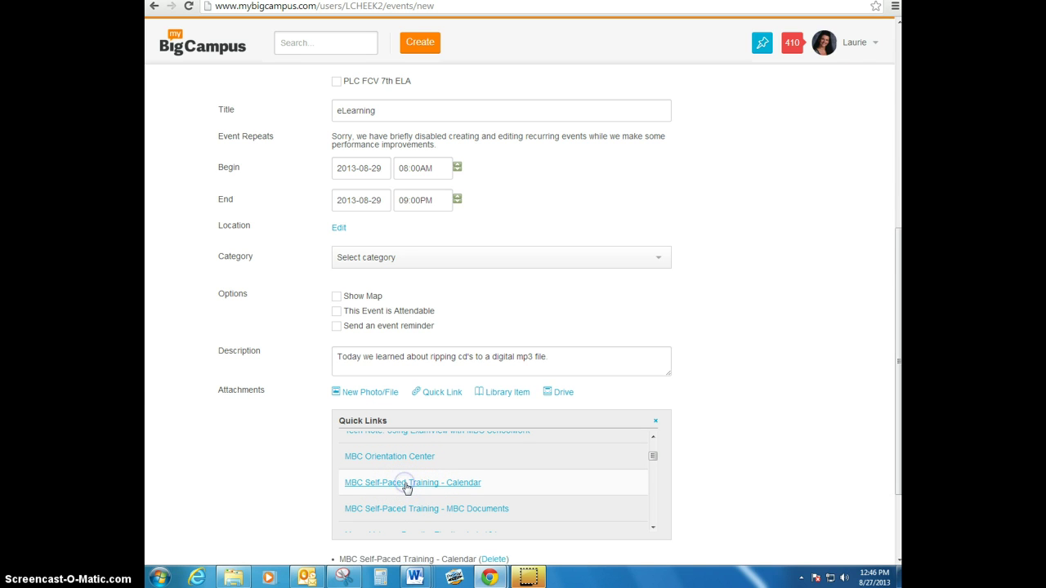
scroll(675, 466, "down", 2)
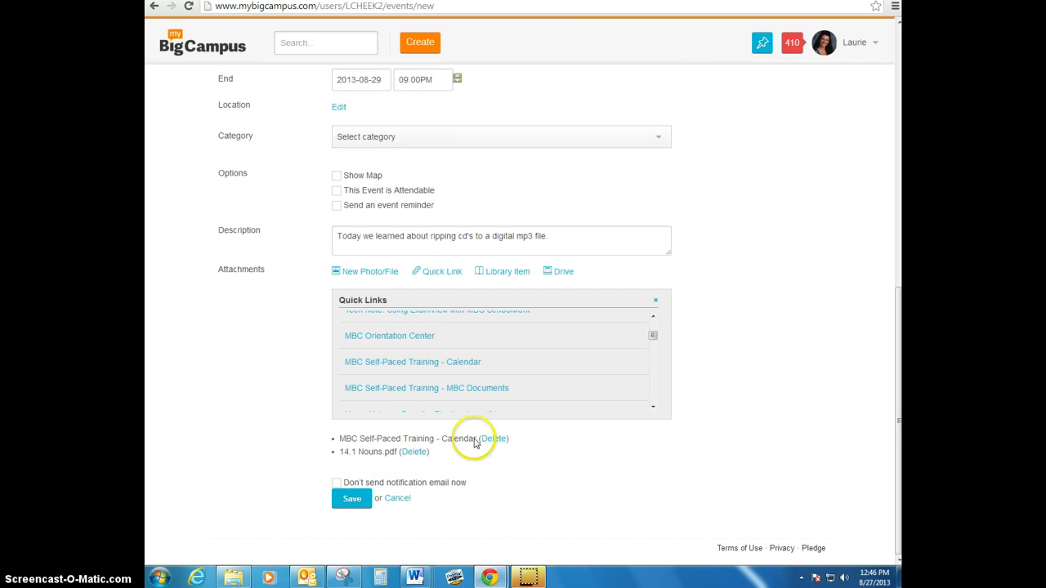
left_click(353, 501)
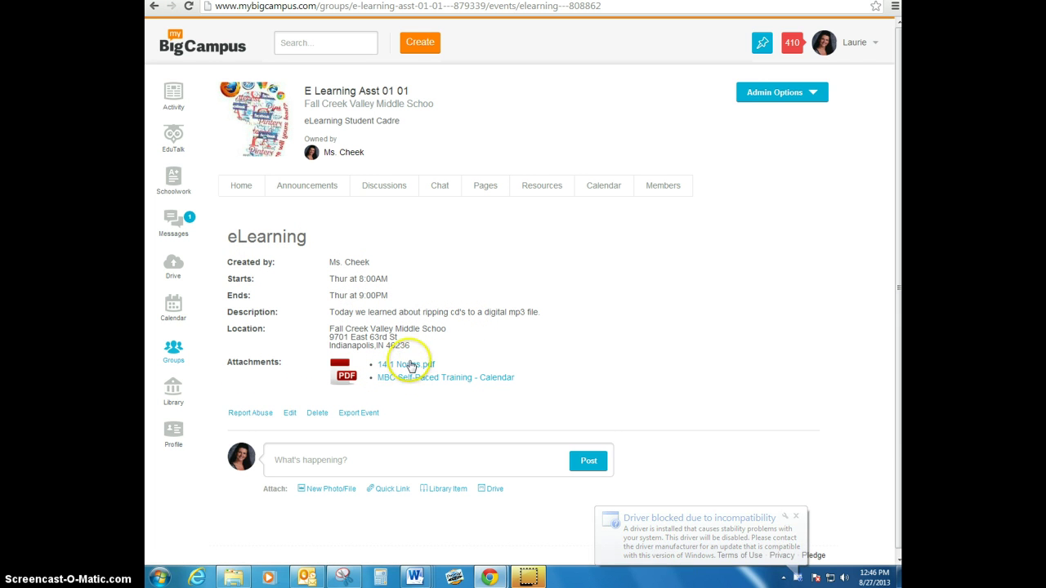
- Open the saved event's 14.1 Nouns.pdf attachment, look through its worksheet pages and return to the file's item page
left_click(407, 366)
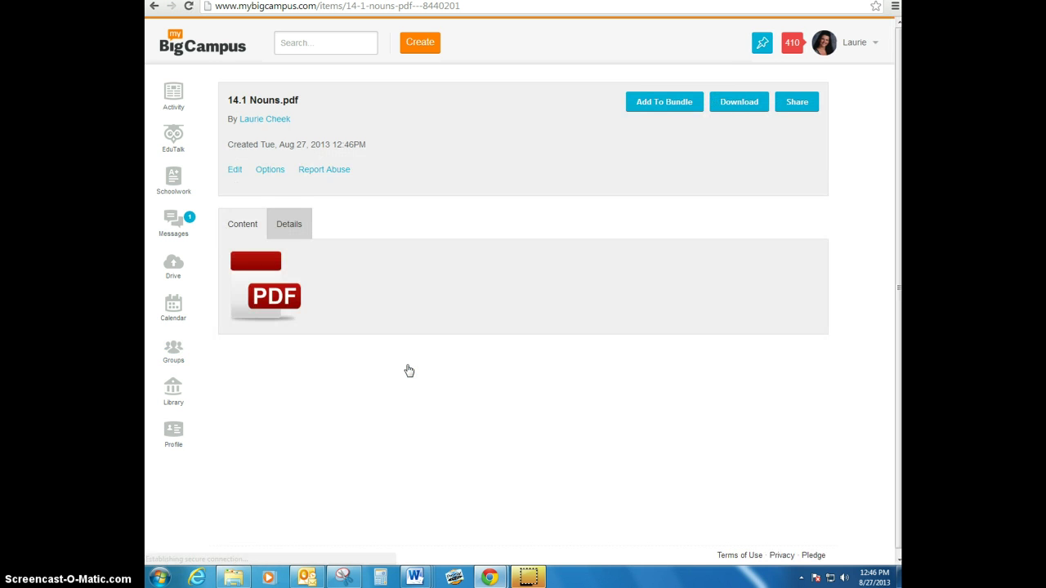
left_click(274, 291)
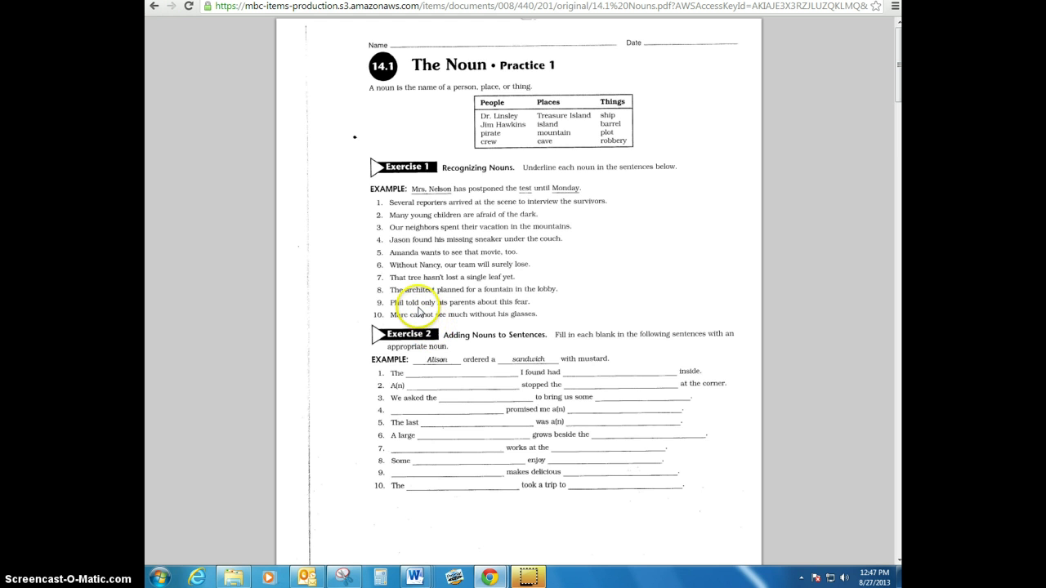
scroll(418, 309, "down", 7)
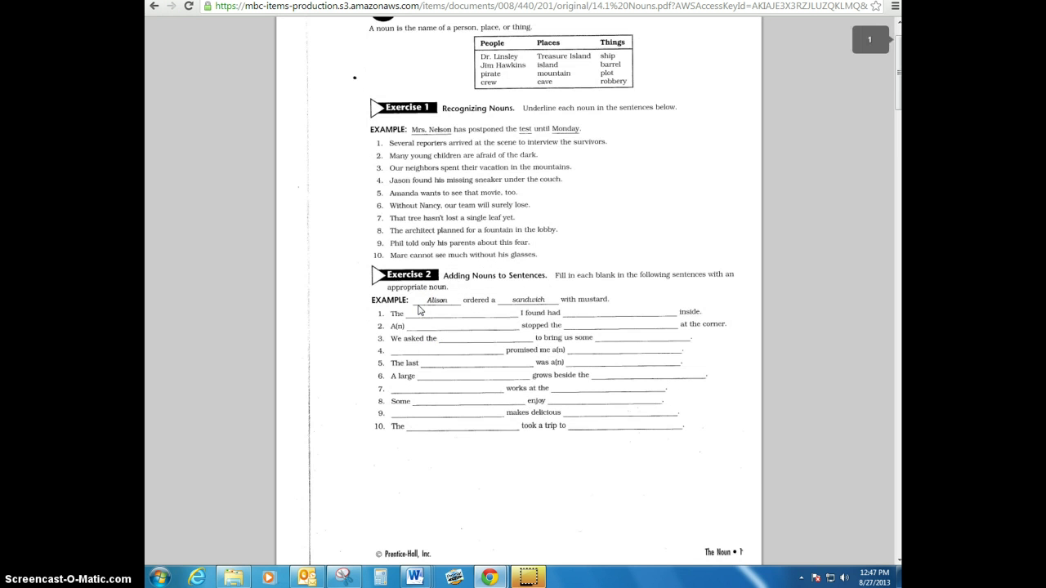
scroll(418, 309, "down", 3)
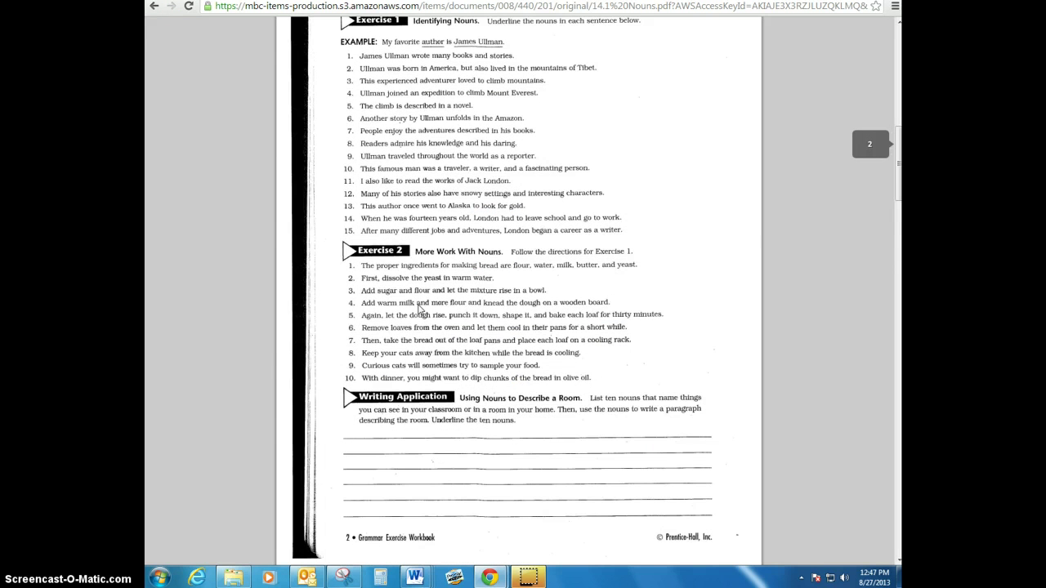
scroll(418, 309, "down", 10)
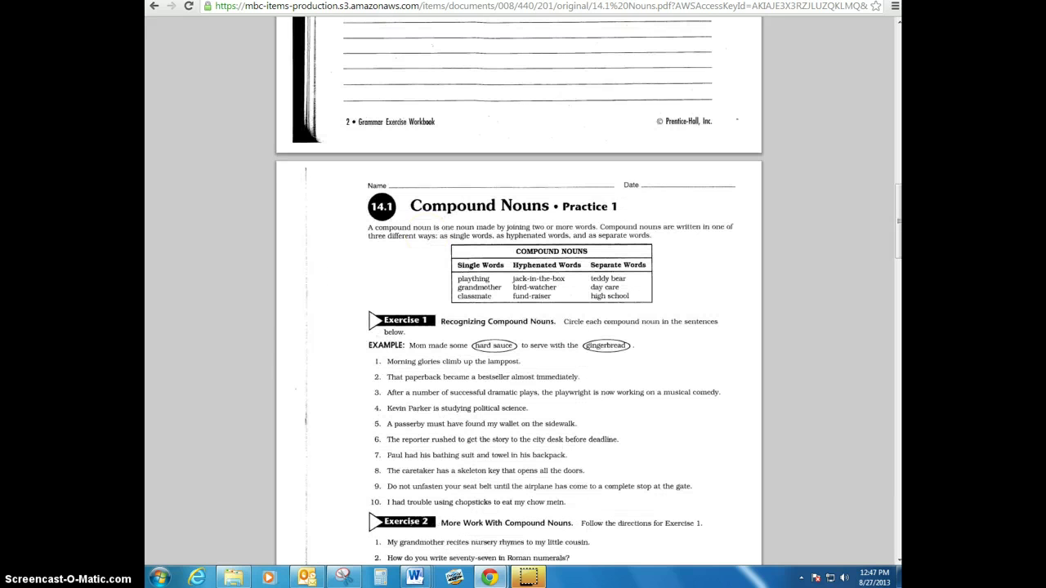
left_click(154, 6)
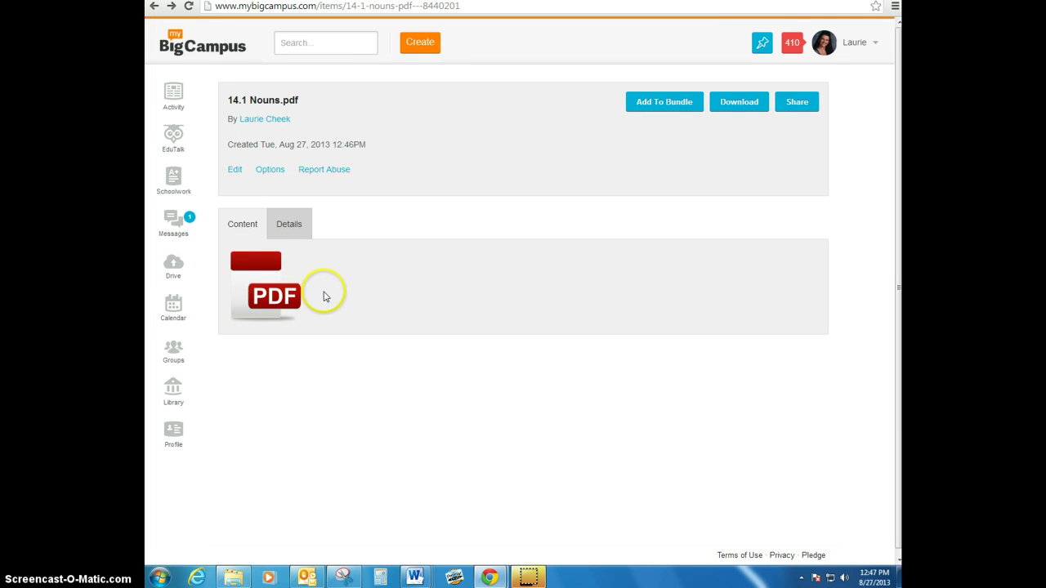
- Return to the eLearning event, open its MBC Self-Paced Training - Calendar attachment and play the Calendar training video
left_click(154, 7)
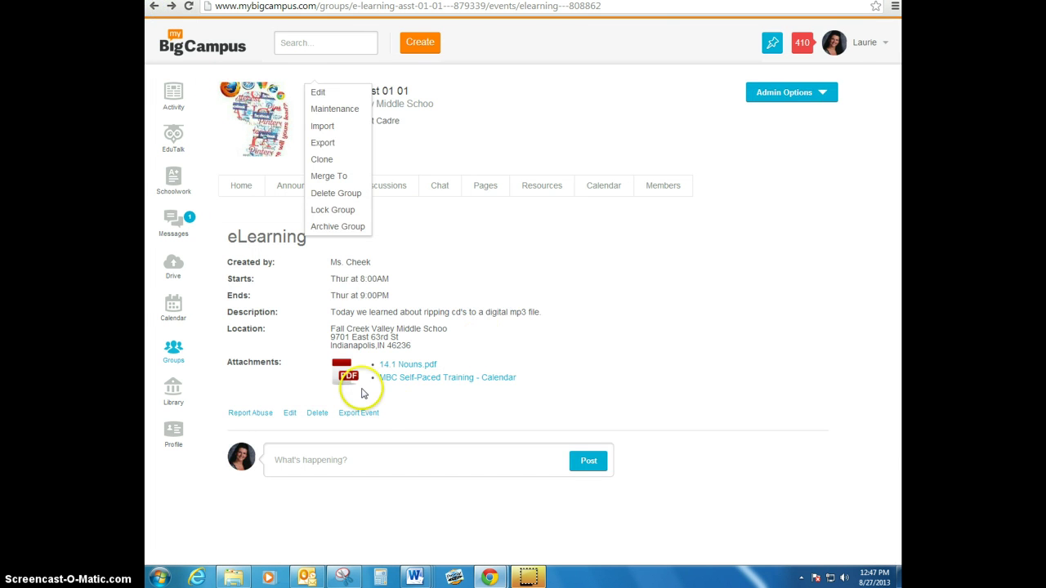
left_click(413, 380)
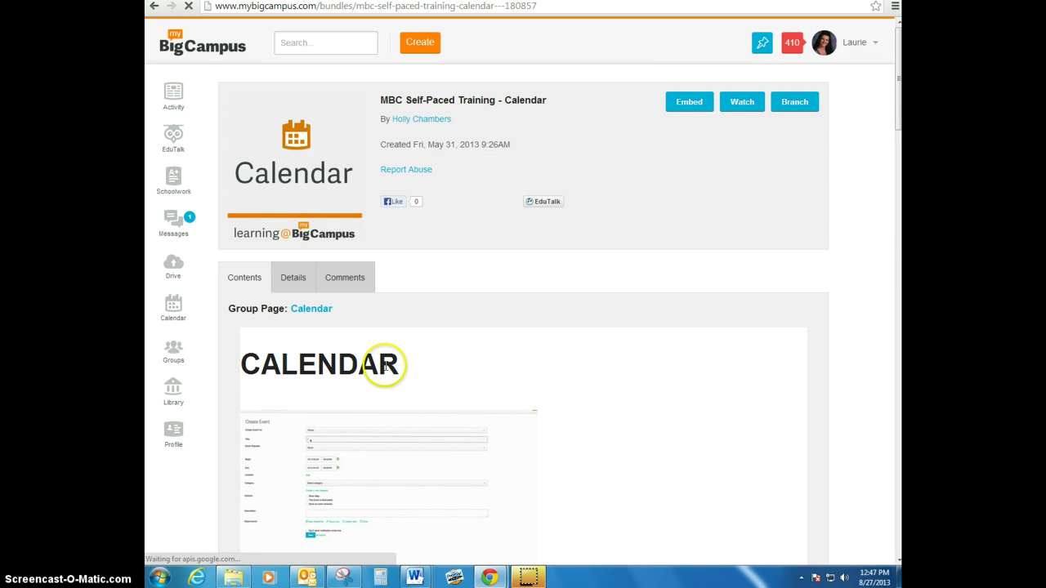
scroll(383, 369, "down", 2)
scroll(381, 371, "down", 1)
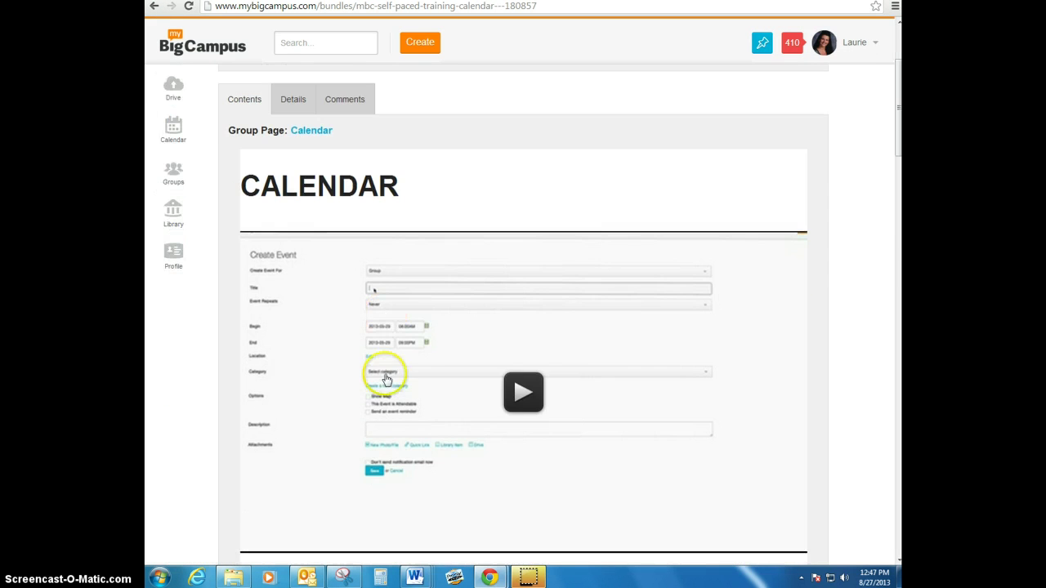
left_click(516, 400)
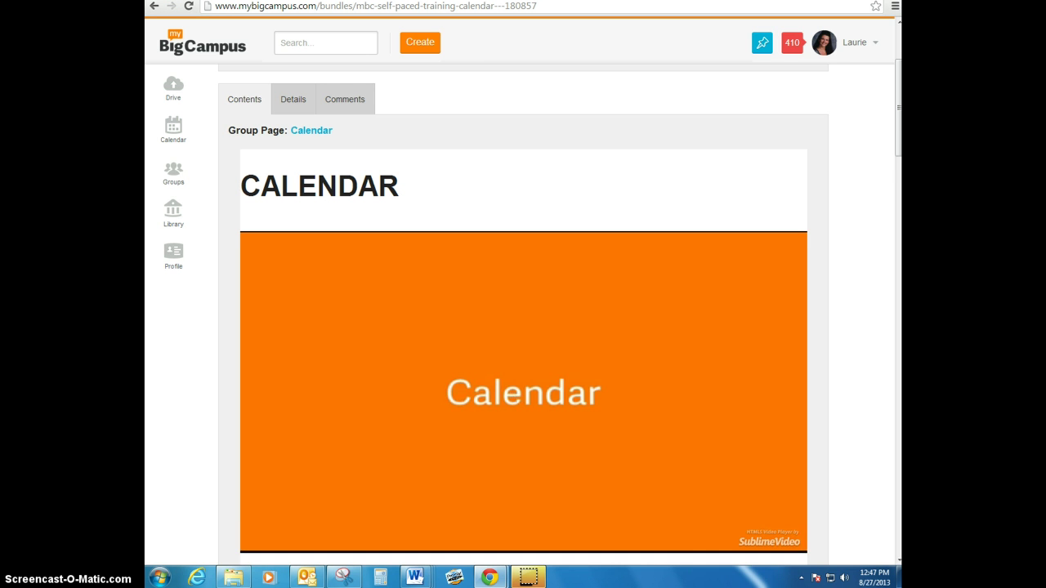
- Look over the calendar topics below the training video and return to the eLearning event page
scroll(511, 406, "down", 1)
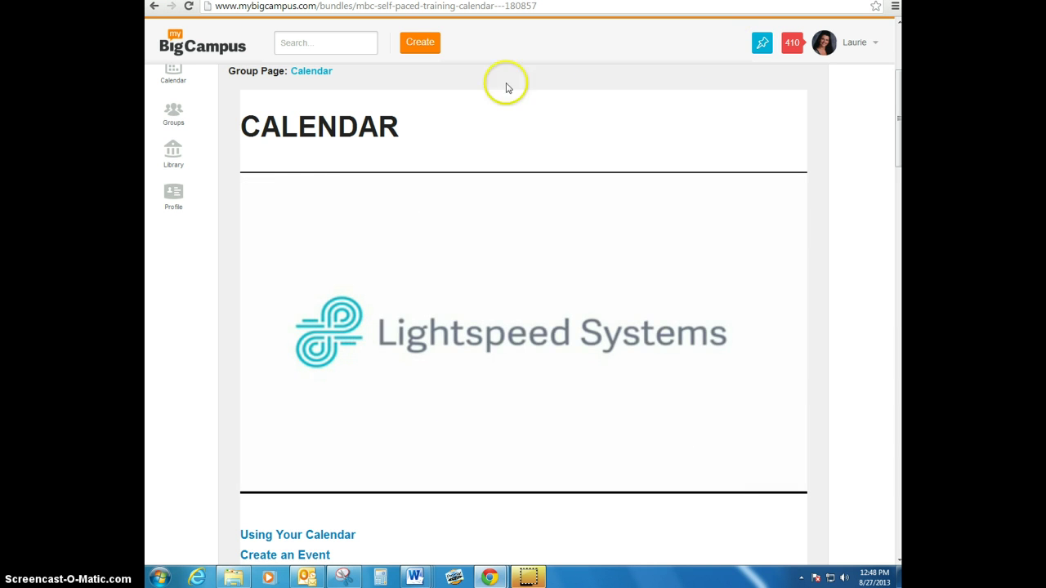
scroll(350, 371, "down", 3)
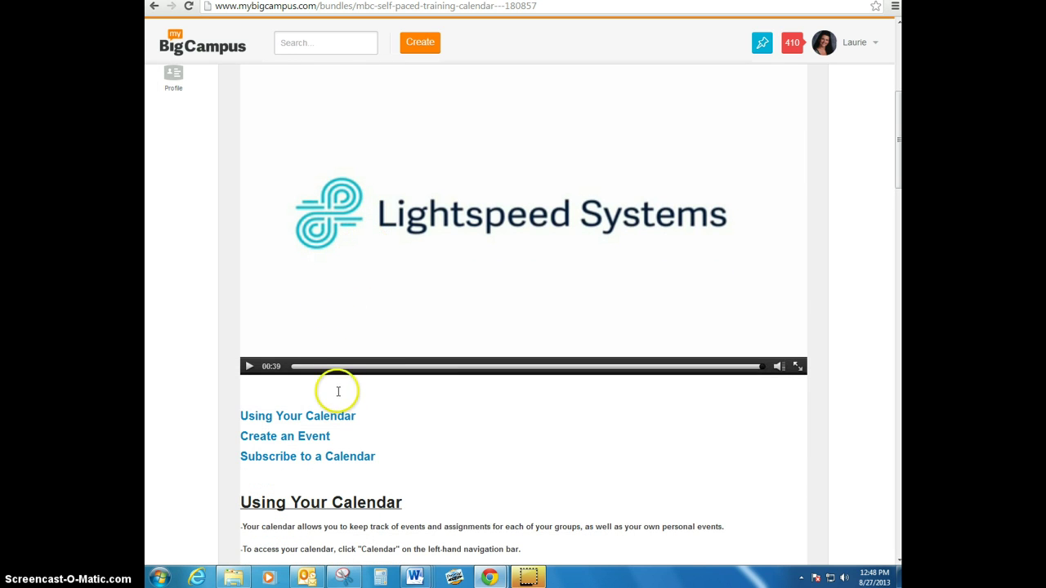
left_click(154, 6)
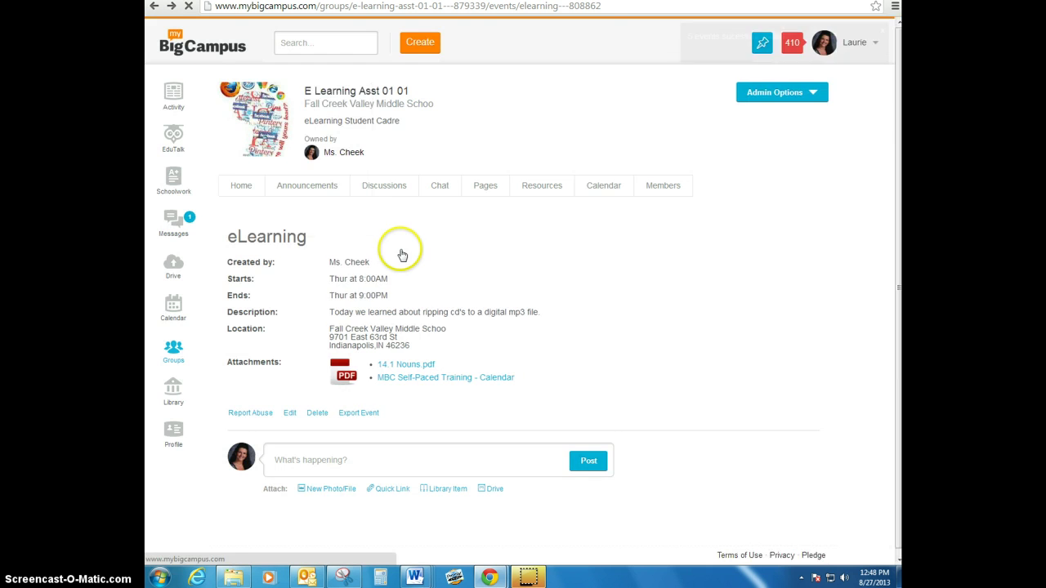
- Open the E Learning Asst 03 03 group's eLearning event on August 29 from the personal calendar and activate its comment box
left_click(171, 303)
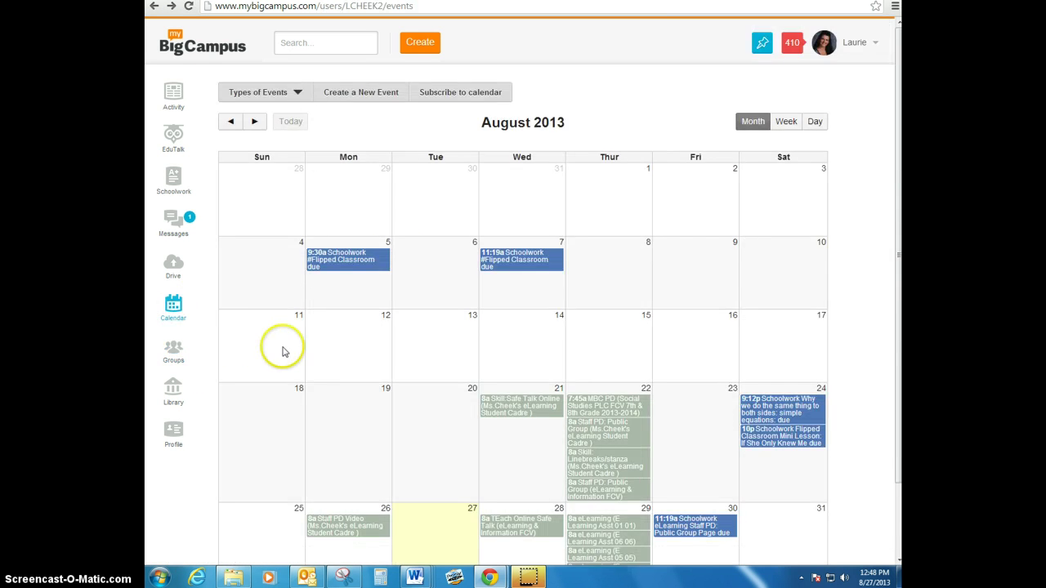
scroll(368, 383, "down", 2)
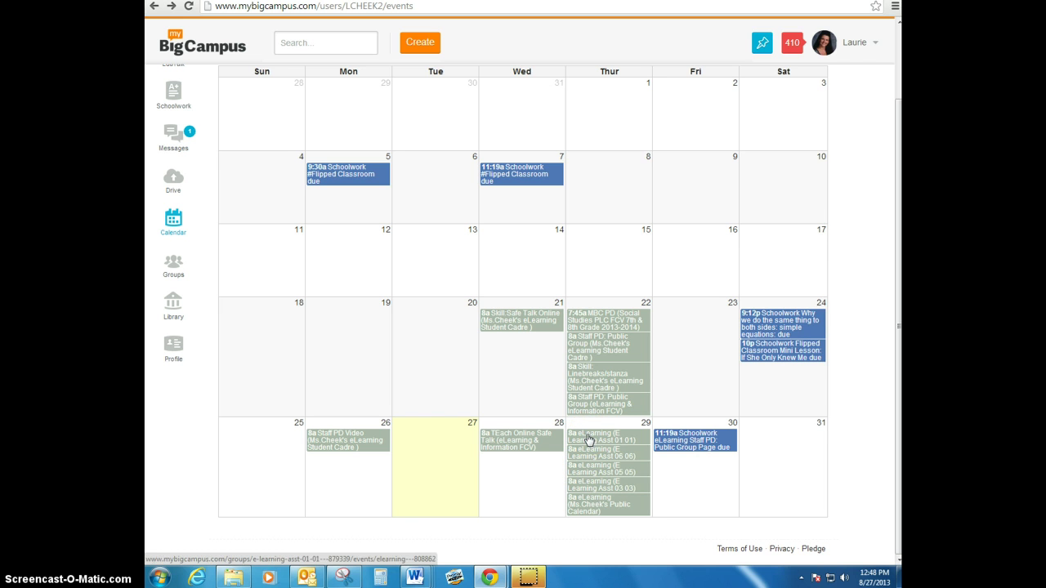
left_click(579, 498)
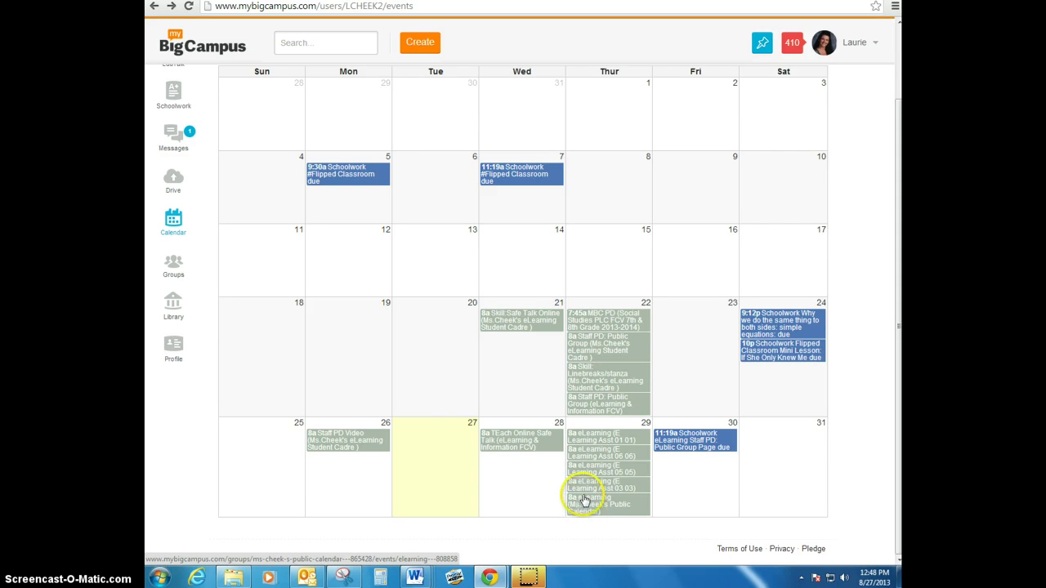
left_click(584, 488)
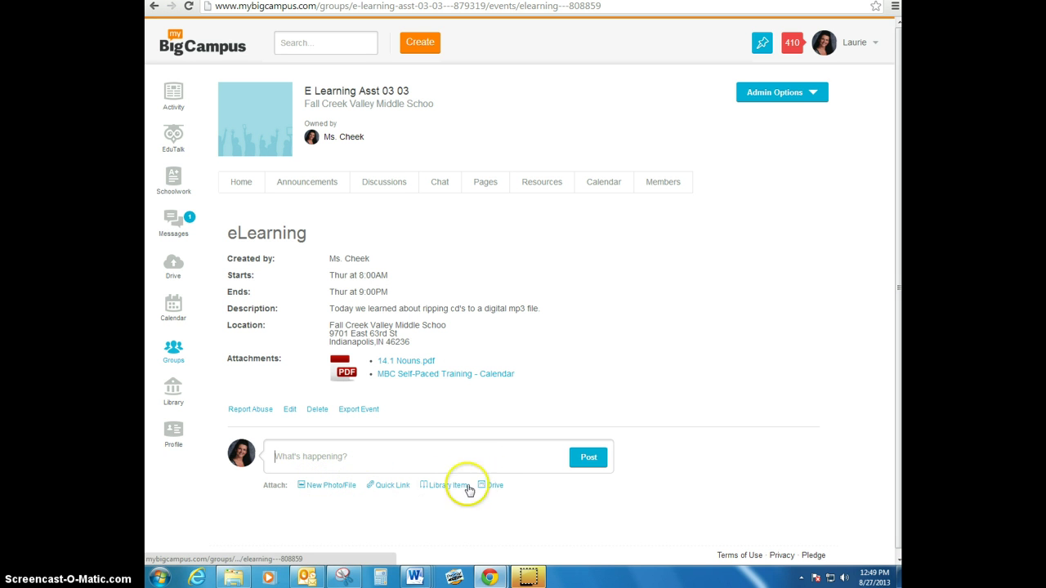
left_click(333, 457)
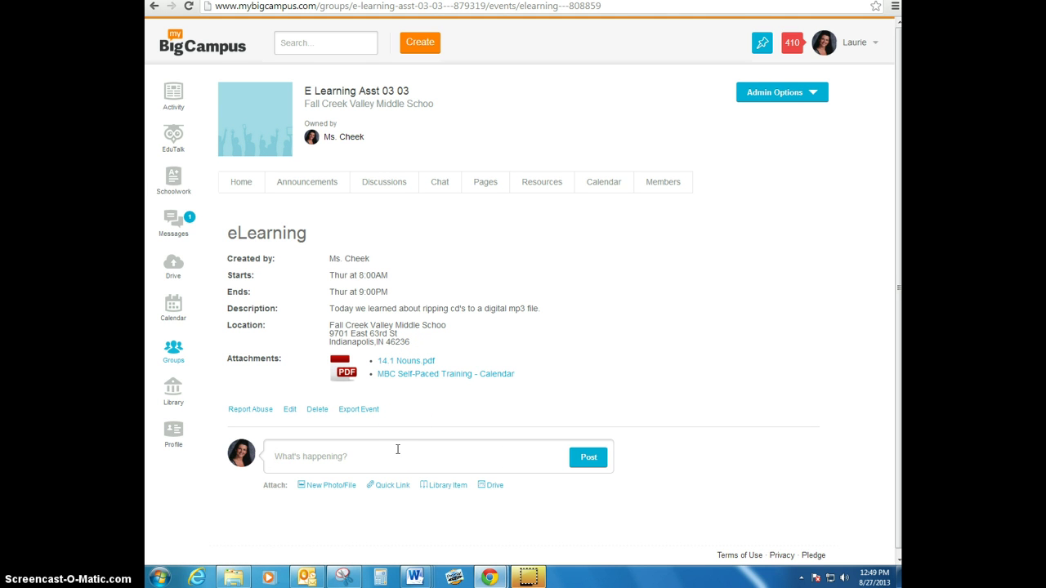
left_click(350, 444)
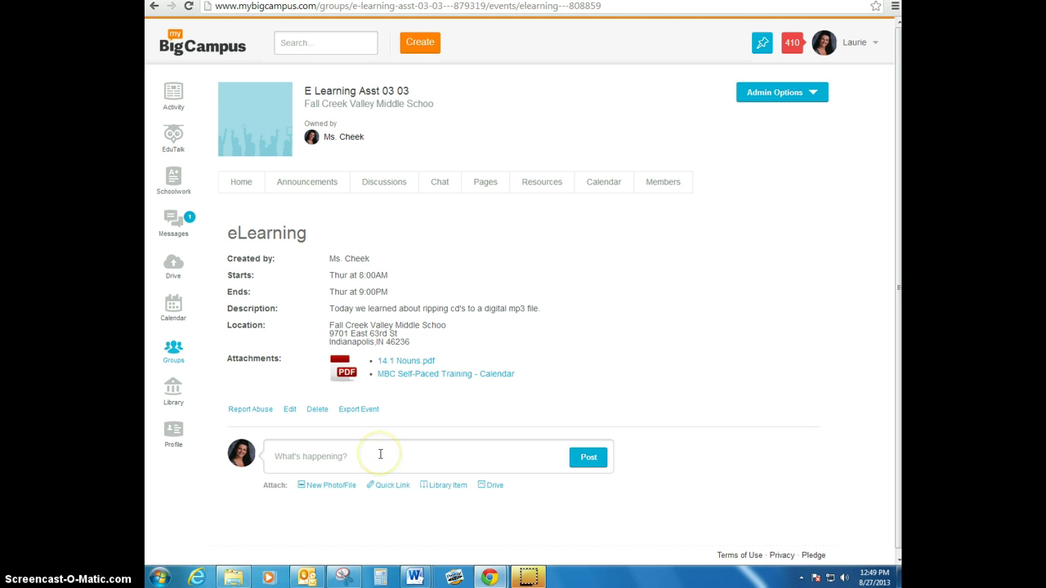